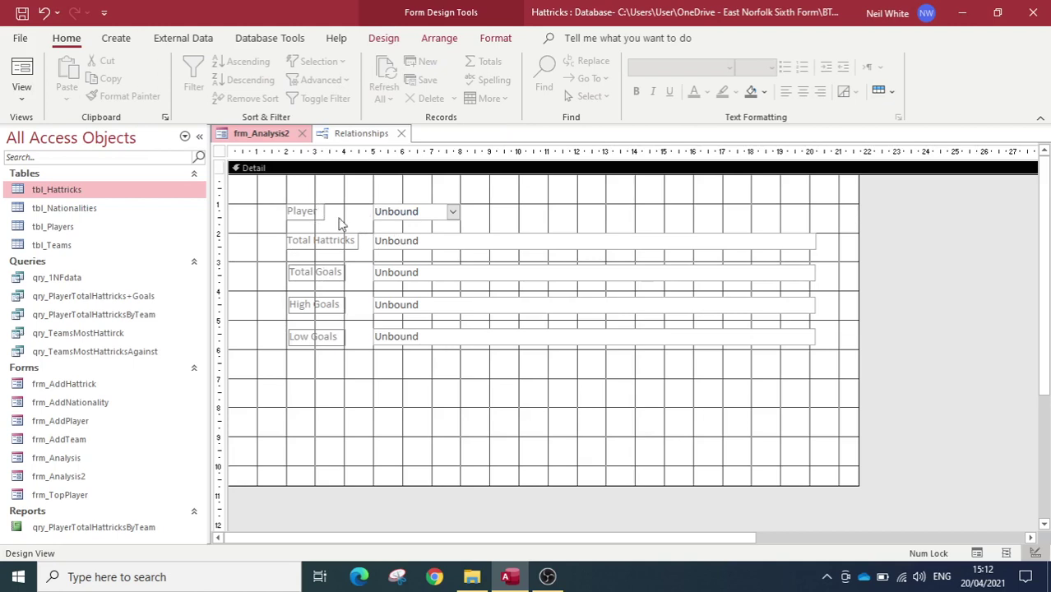
Rearrange the tbl_Hattricks, tbl_Teams and tbl_Teams_1 tables in the Relationships diagram so they sit closer together
click(444, 214)
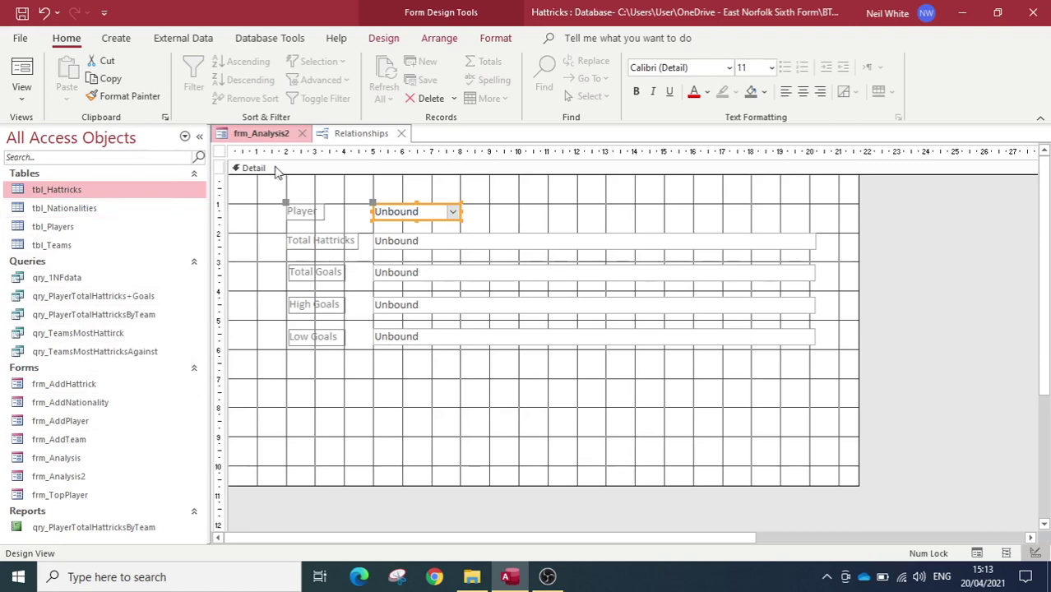
click(347, 134)
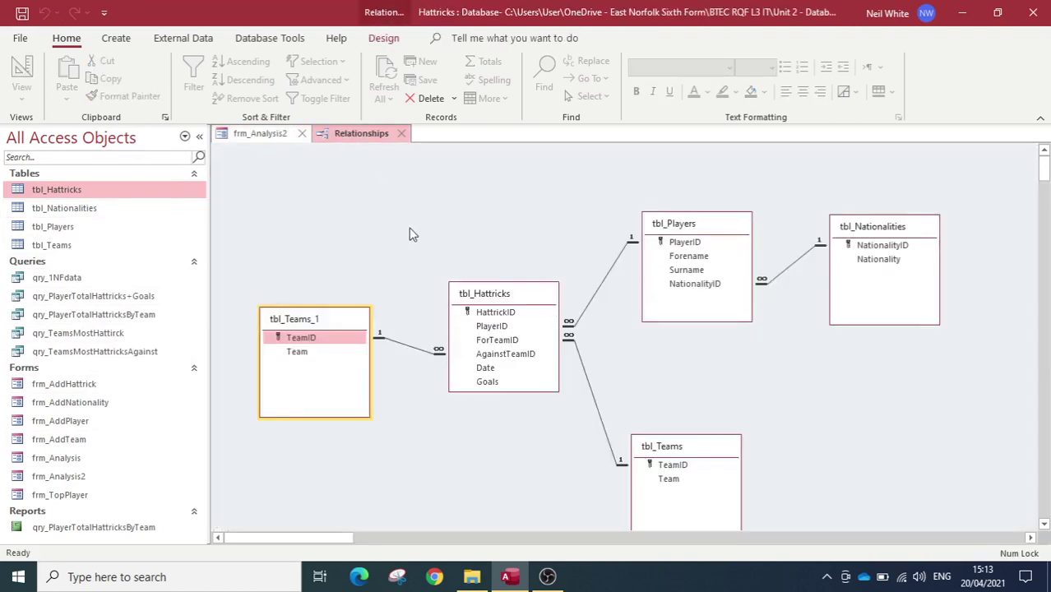
drag(506, 220, 495, 212)
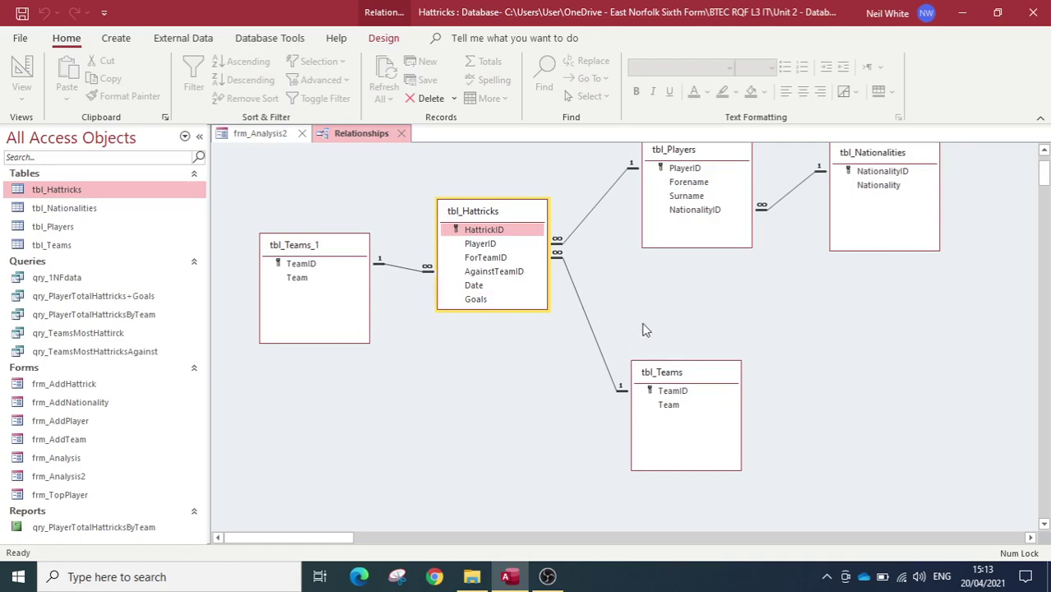
scroll(676, 242, up, 3)
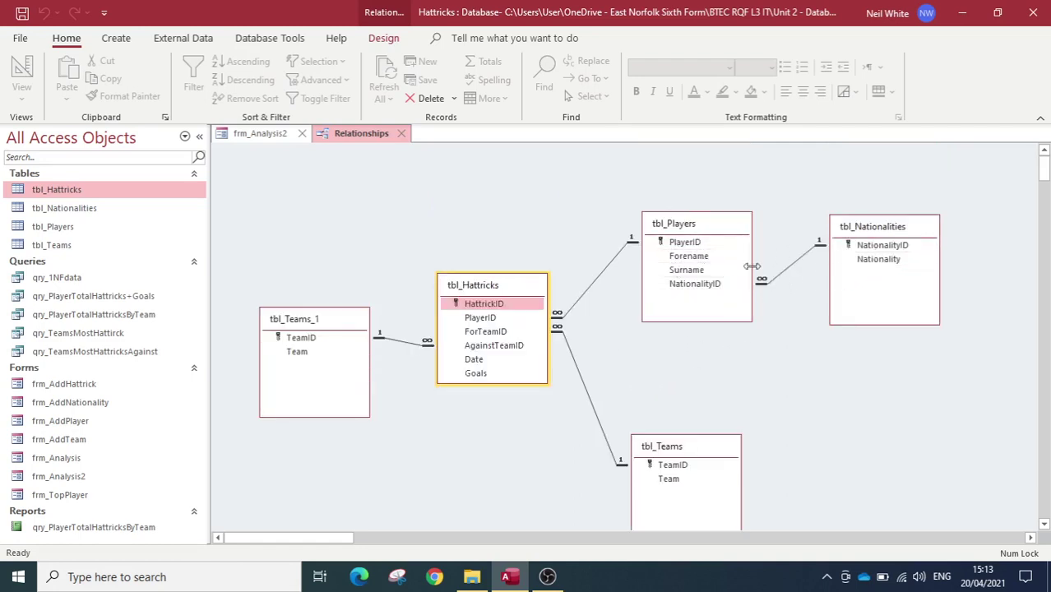
click(678, 448)
drag(677, 448, 674, 392)
drag(341, 328, 344, 323)
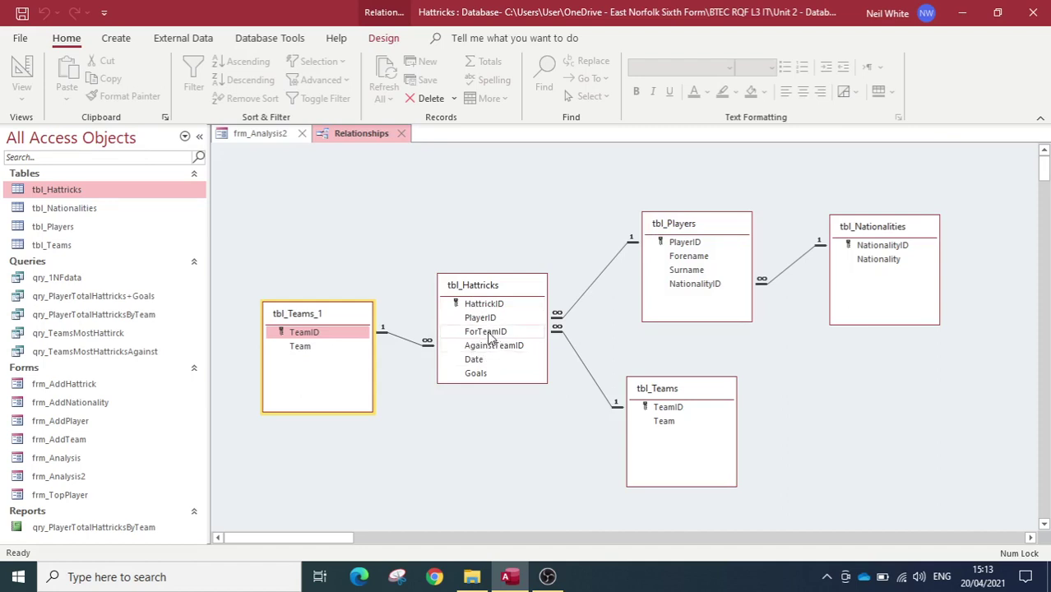
Check the tbl_Teams and tbl_Teams_1 tables, and close the Relationships diagram without saving the layout changes
click(668, 395)
click(345, 316)
click(667, 391)
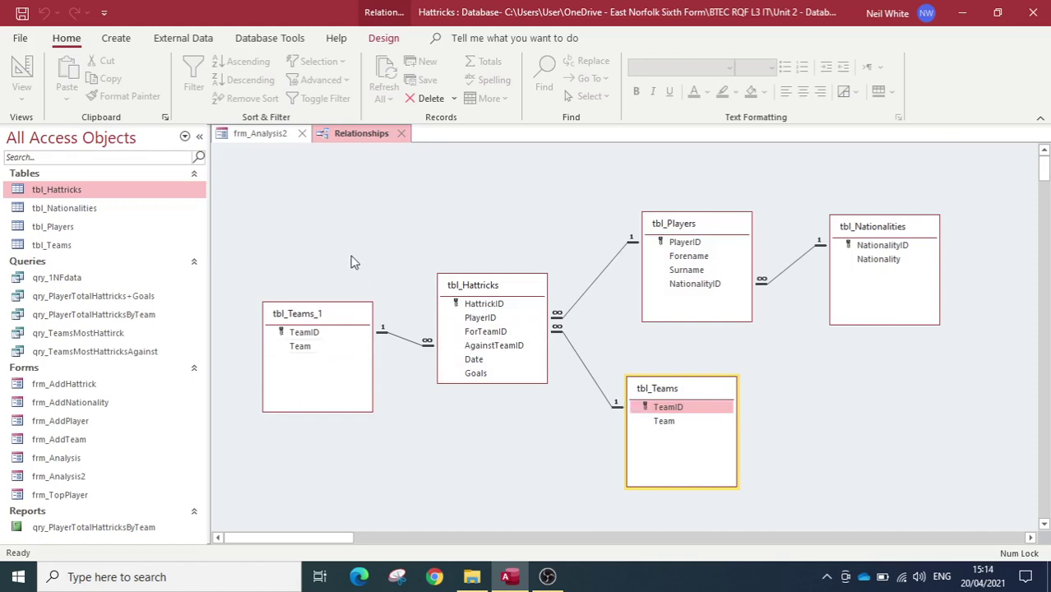
click(401, 134)
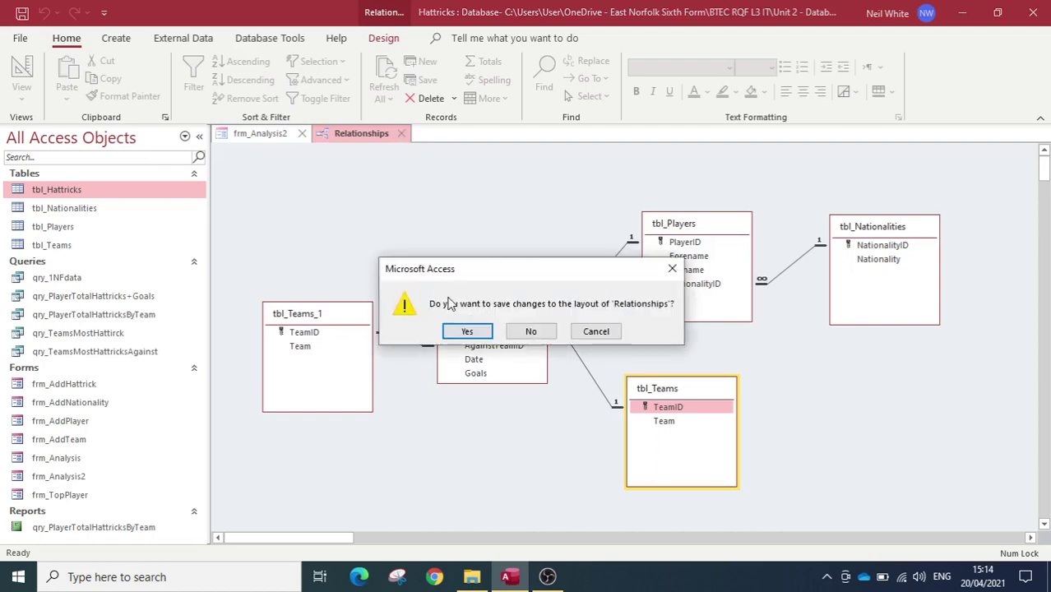
click(532, 333)
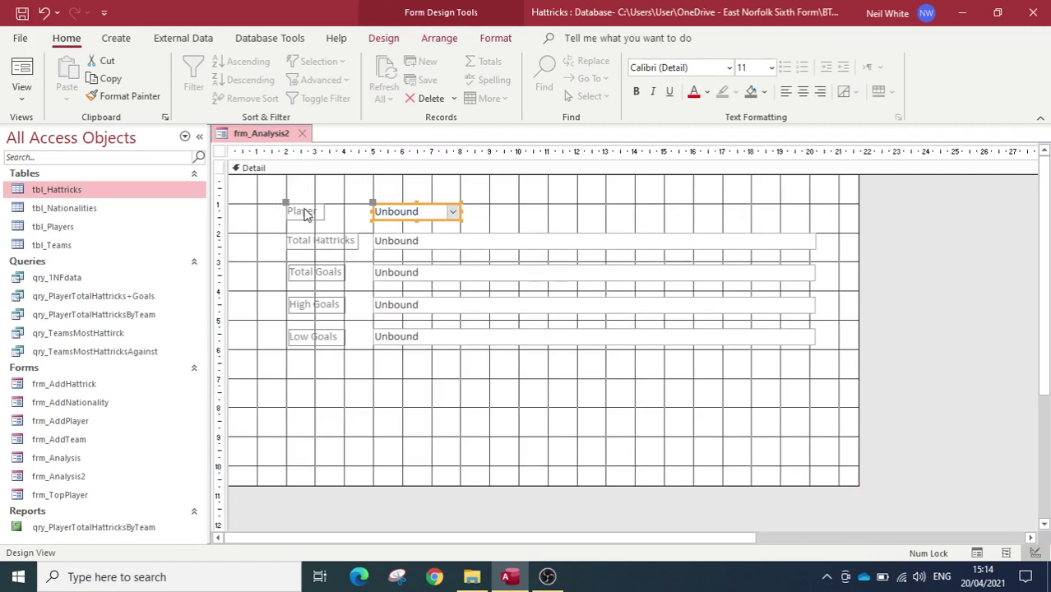
Run frm_Analysis2 in Form View and choose Christian Benteke as the player to check the goal fields
click(21, 72)
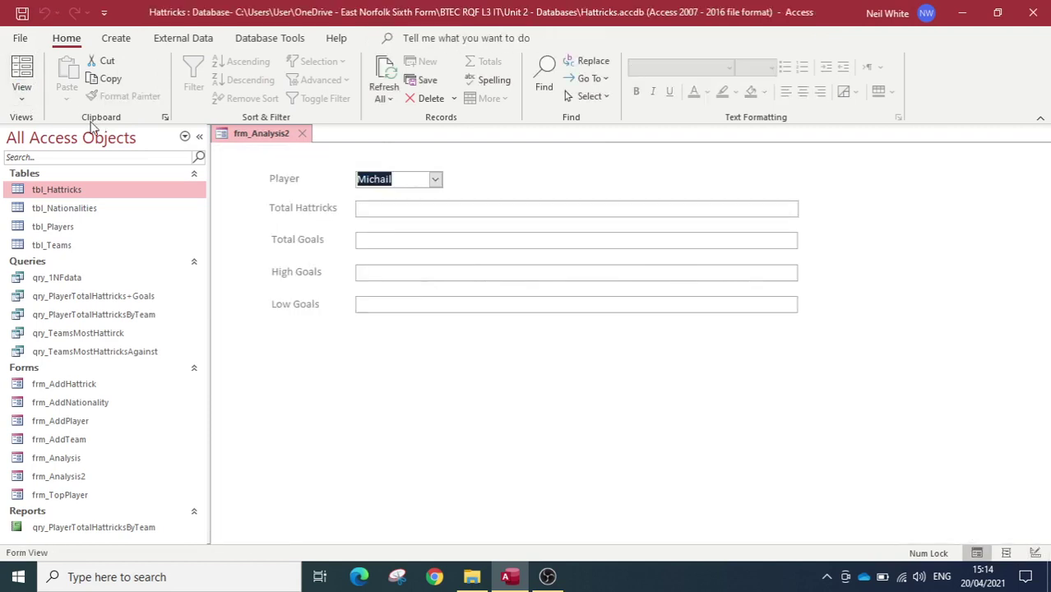
click(435, 179)
scroll(438, 282, down, 1)
scroll(438, 283, down, 2)
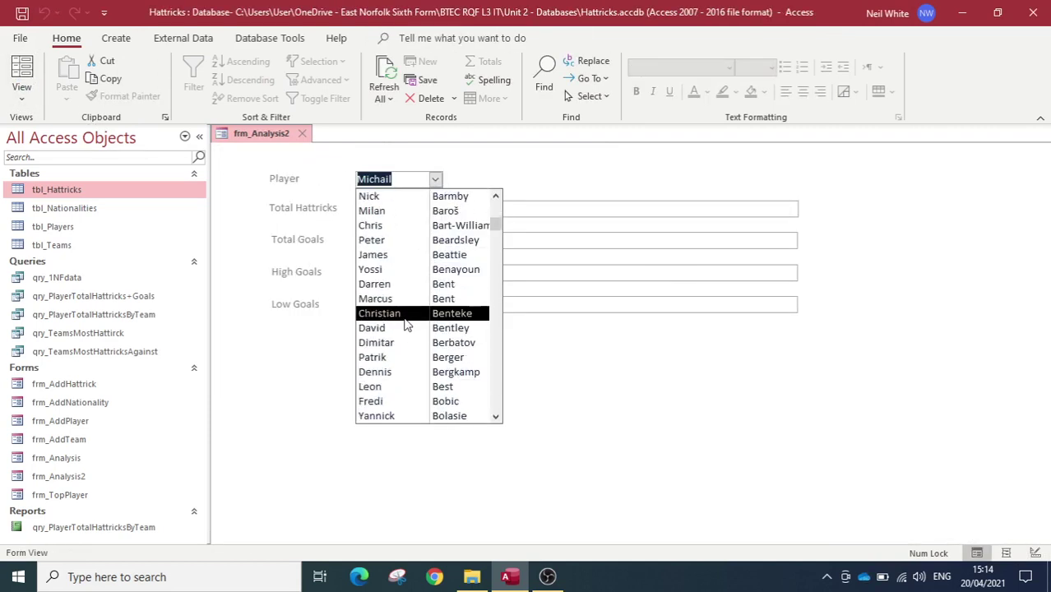
click(405, 320)
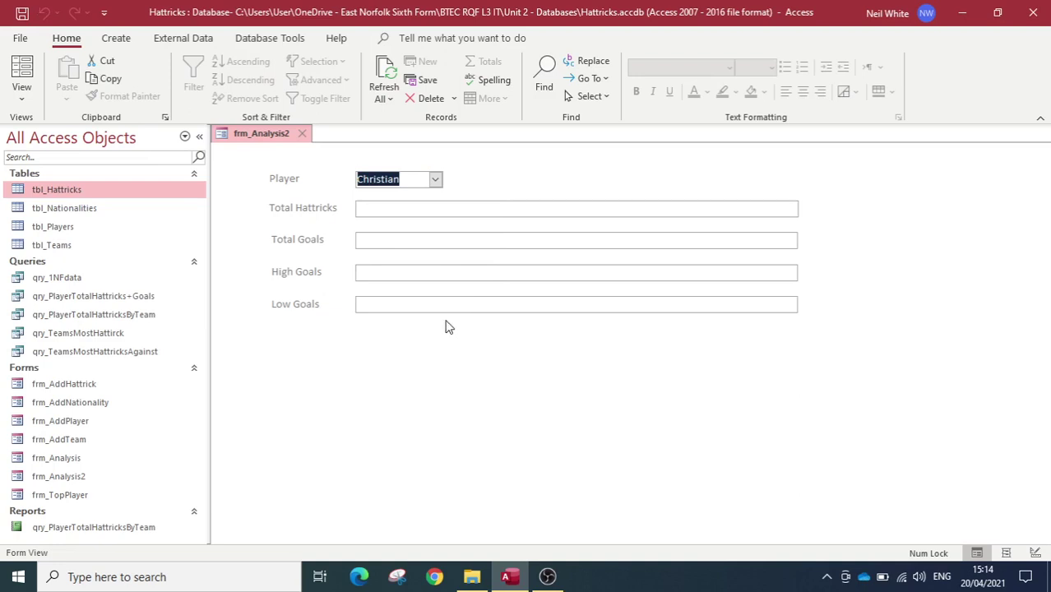
click(367, 244)
click(365, 274)
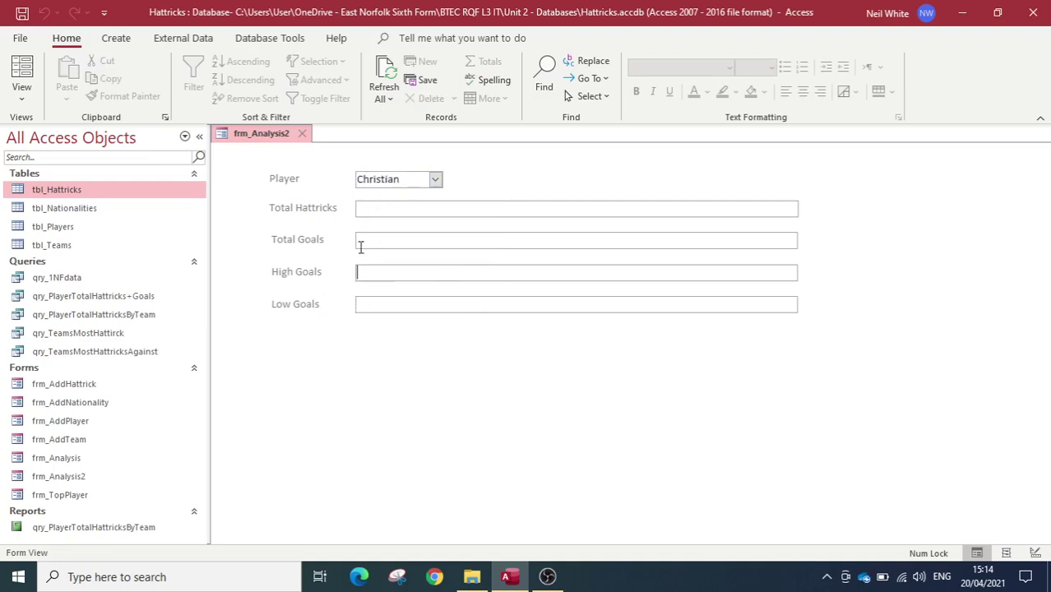
Choose Dimitar Berbatov as the player in frm_Analysis2 and check the Total Hattricks and High Goals fields
click(21, 92)
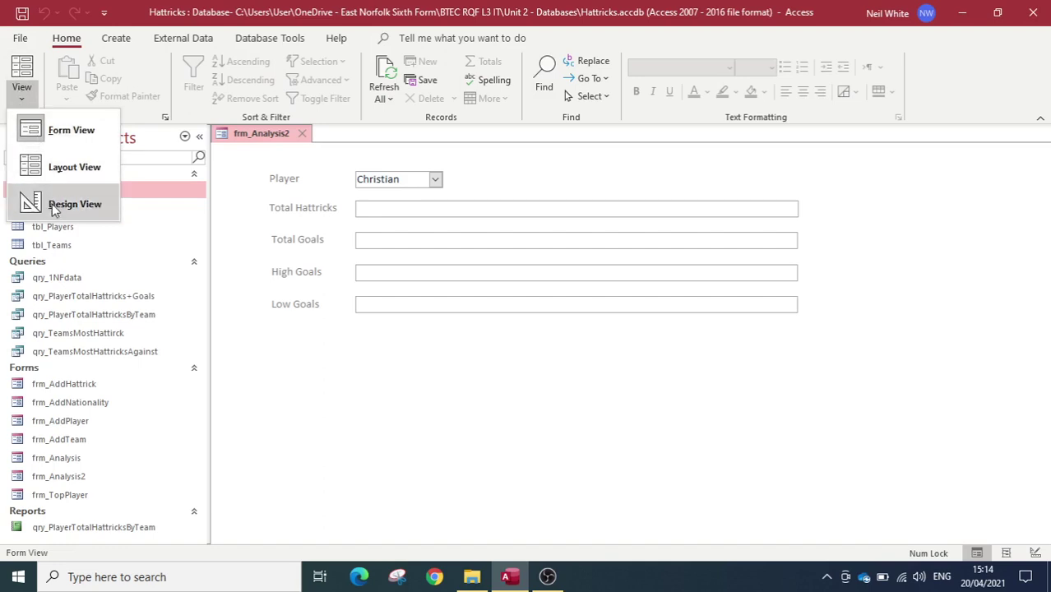
click(384, 175)
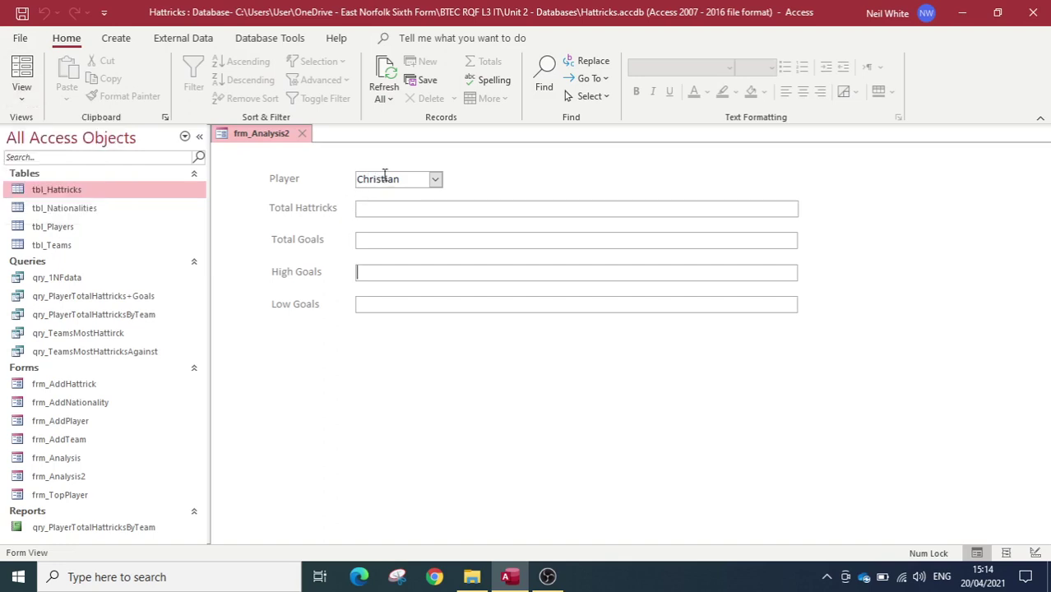
click(435, 180)
click(387, 195)
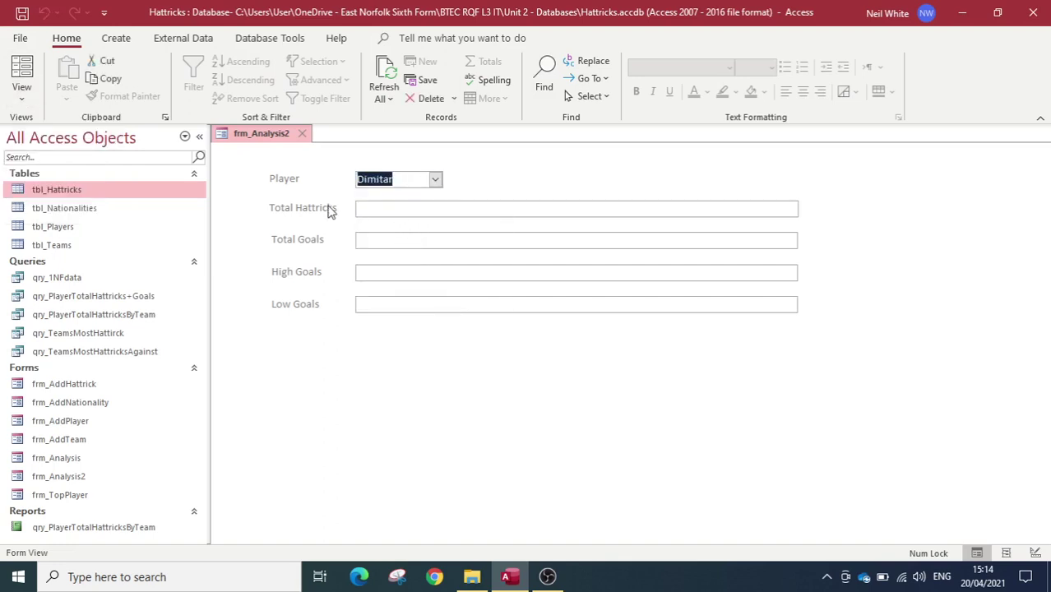
click(380, 211)
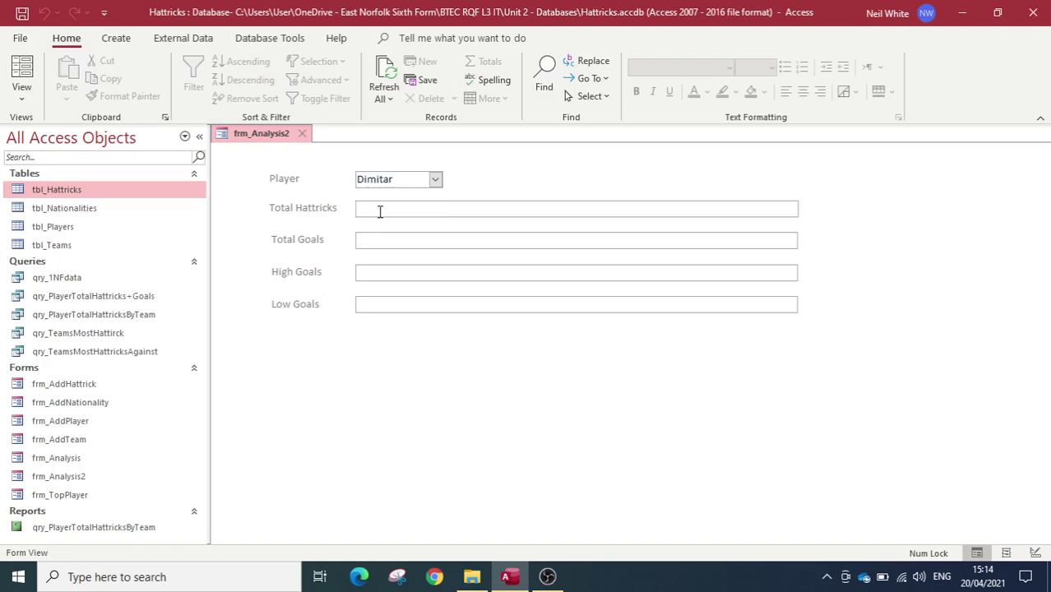
click(375, 274)
click(436, 179)
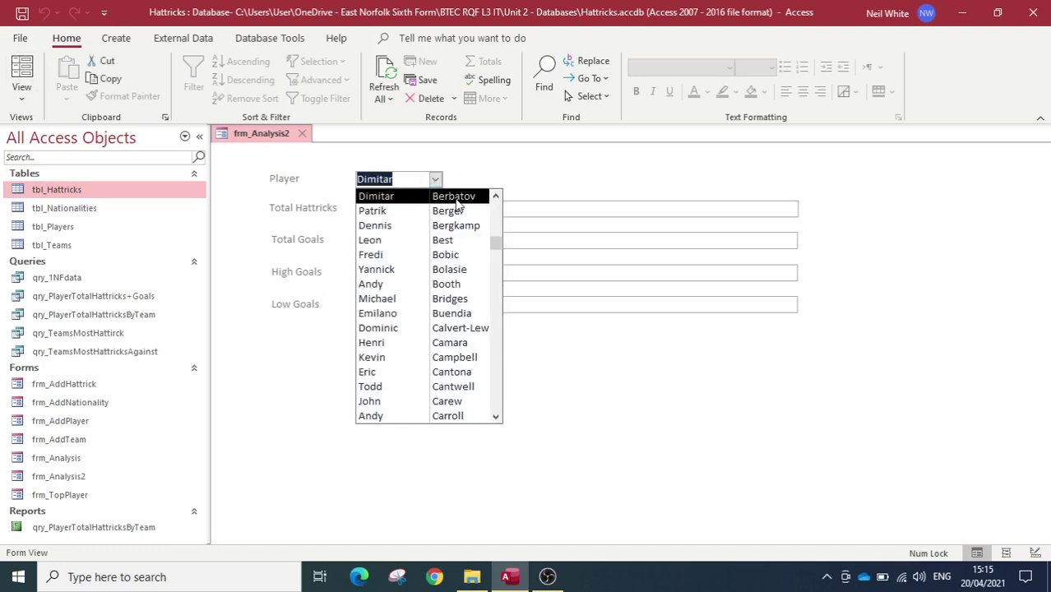
click(457, 200)
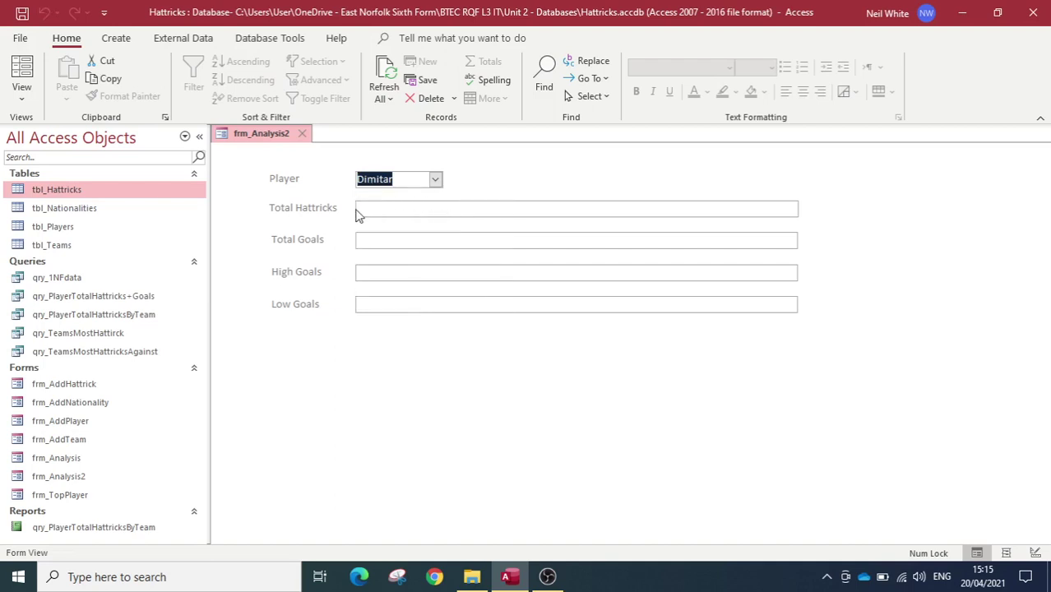
Return frm_Analysis2 to Design View and open the properties of the Total Hattricks text box
click(22, 93)
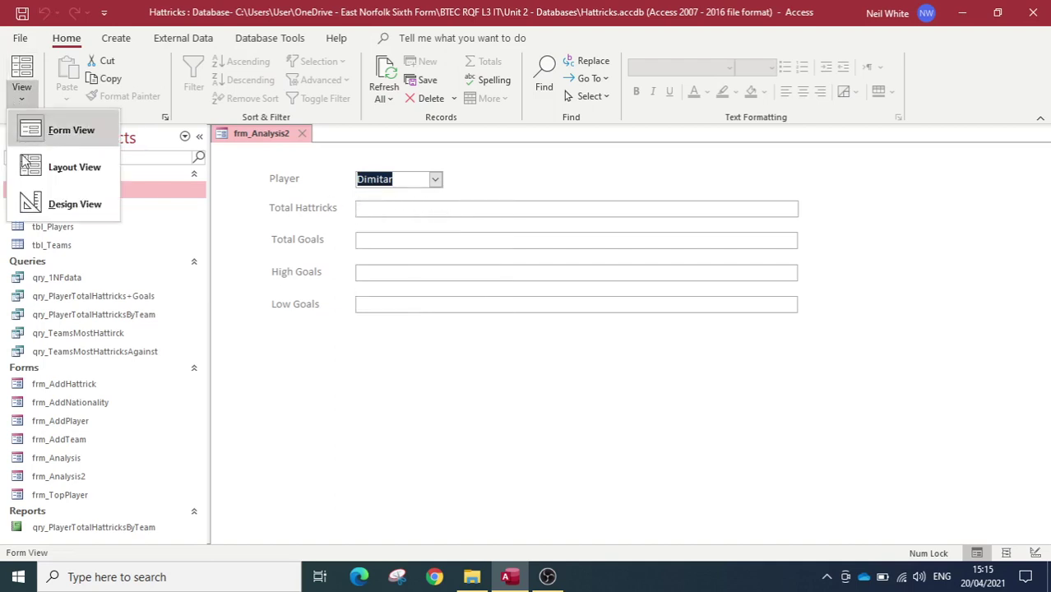
click(51, 204)
click(386, 245)
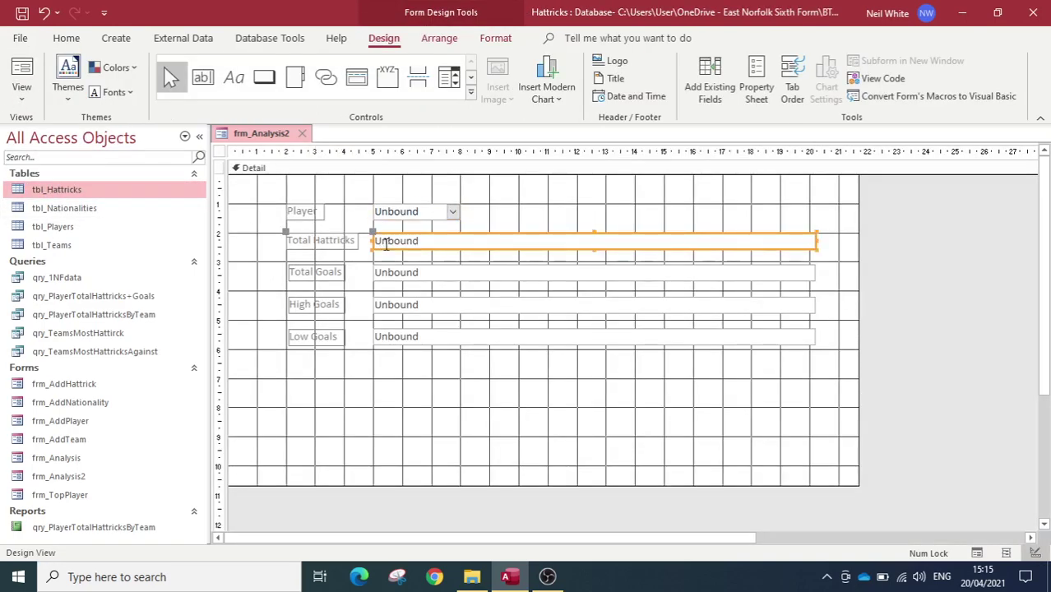
right_click(389, 241)
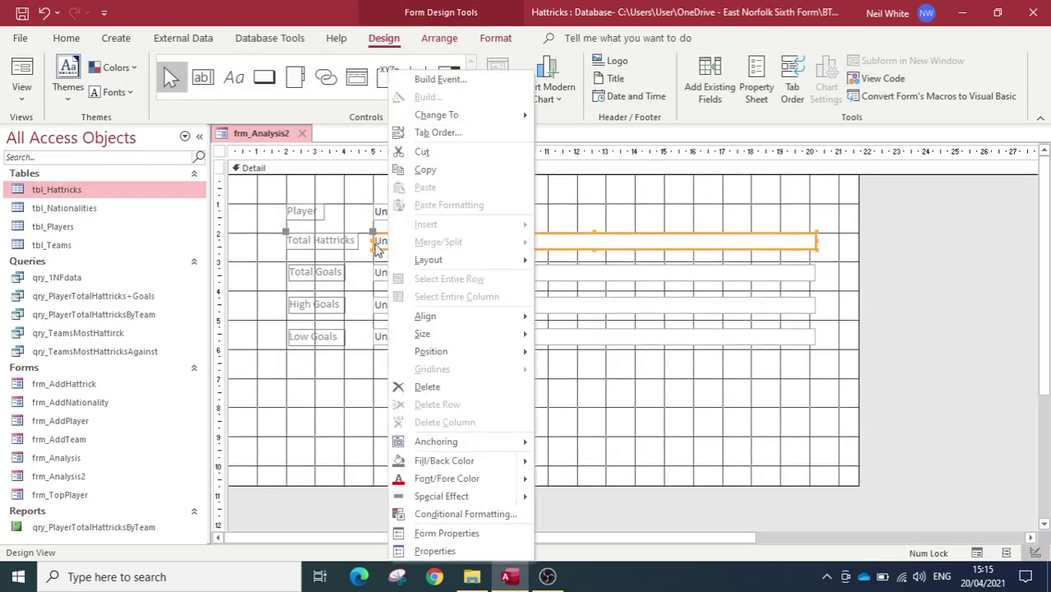
click(617, 243)
right_click(875, 247)
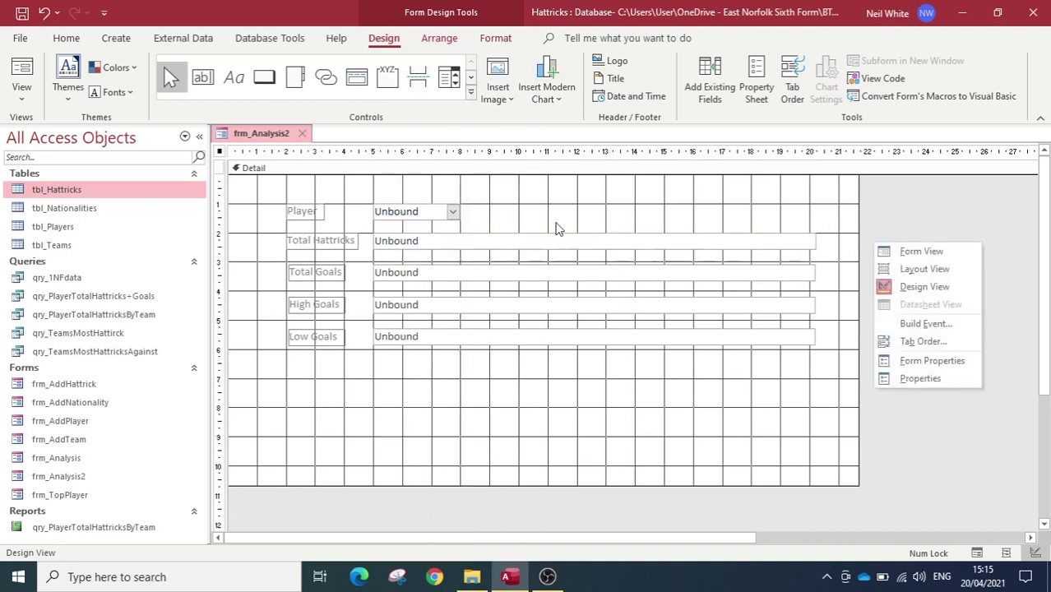
click(451, 242)
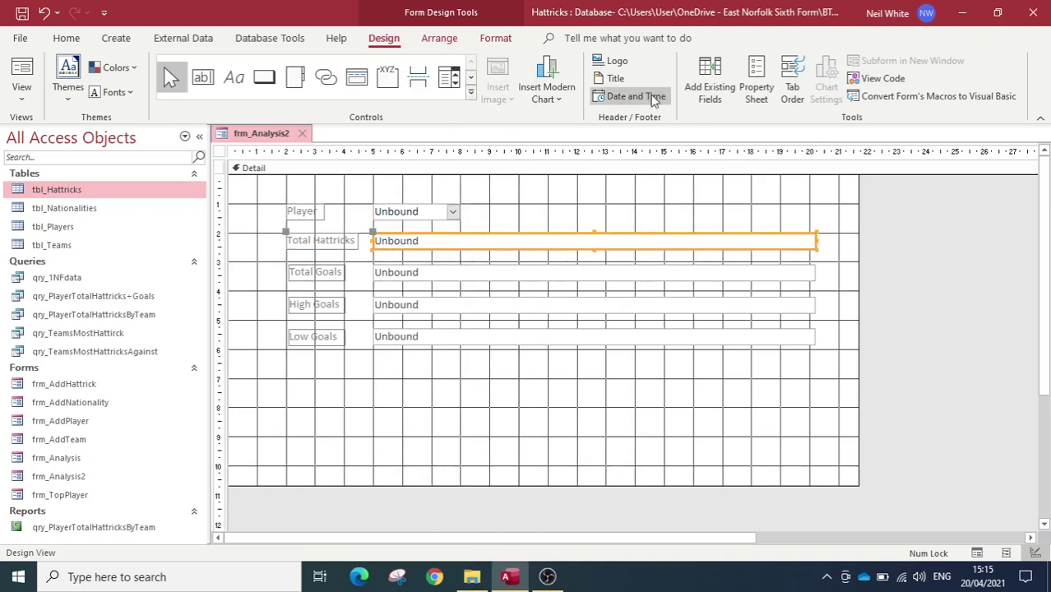
click(67, 38)
right_click(417, 239)
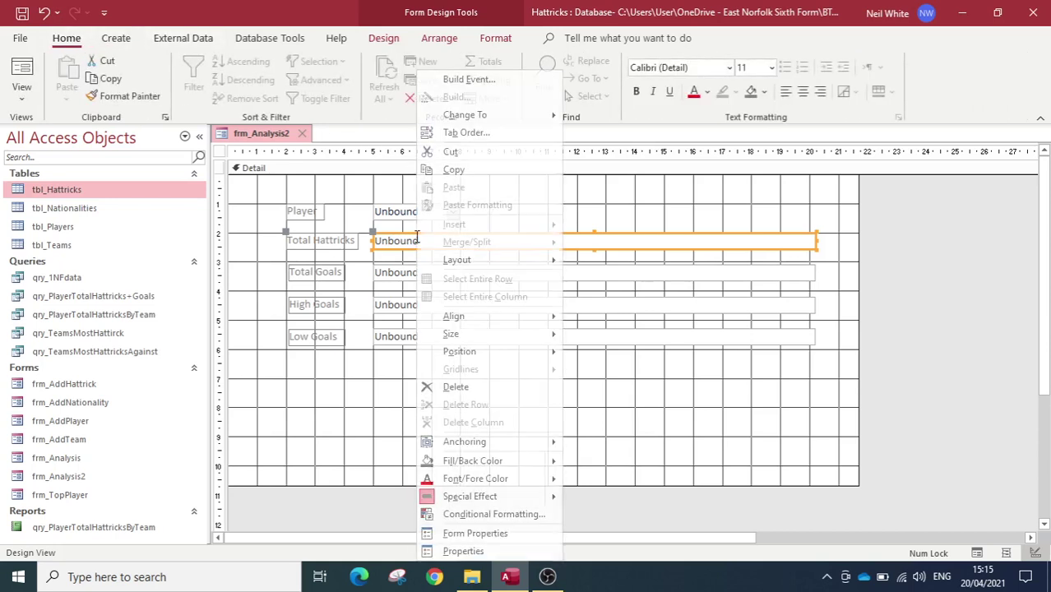
click(464, 551)
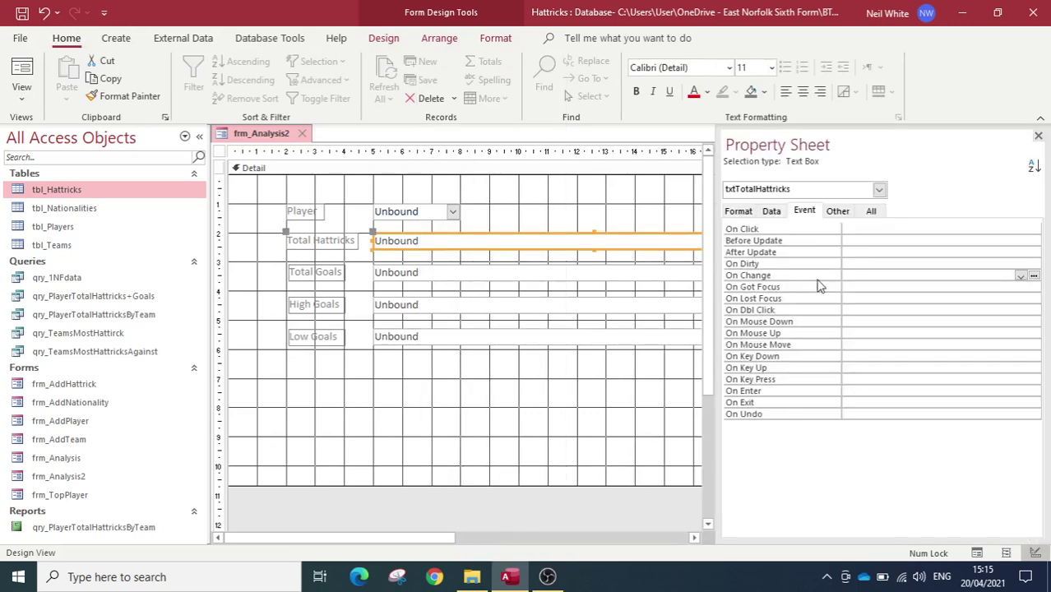
Open the Expression Builder for the Control Source of the Total Hattricks text box and enlarge its window
click(768, 214)
click(752, 213)
click(772, 211)
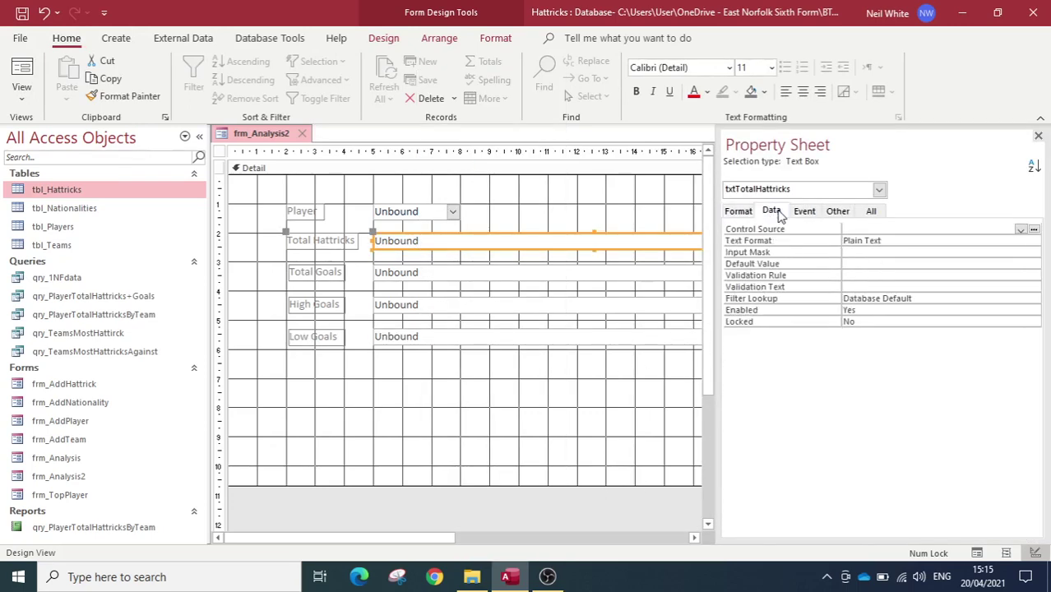
click(908, 229)
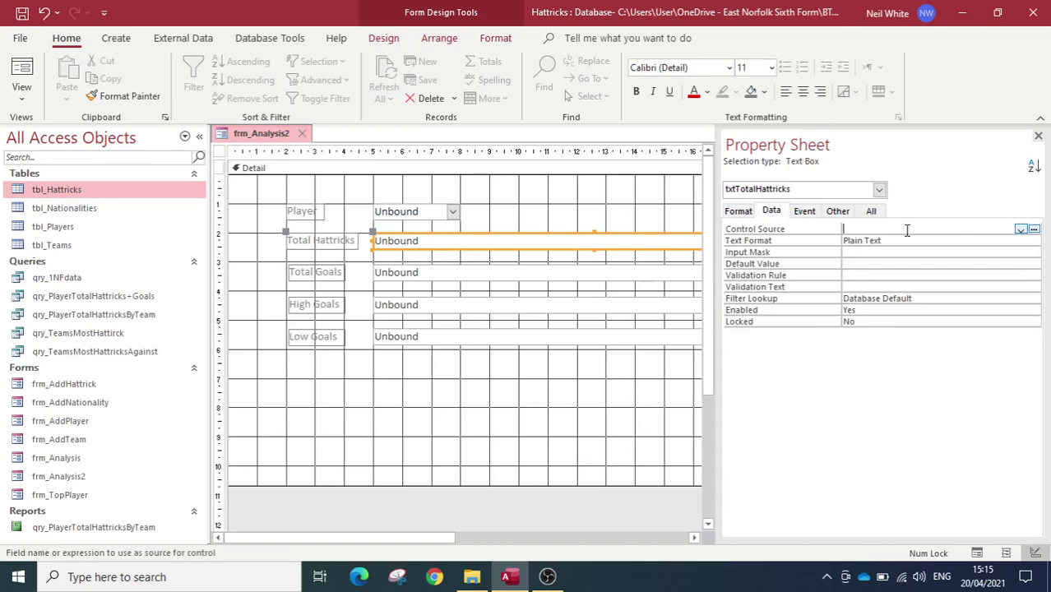
click(1035, 230)
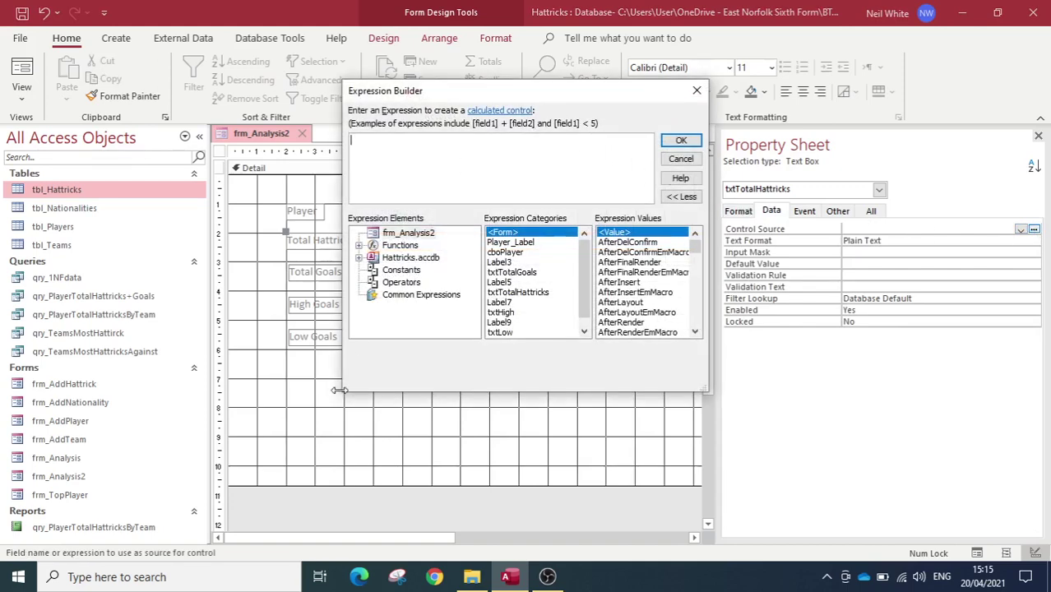
drag(340, 395, 145, 485)
drag(704, 477, 780, 501)
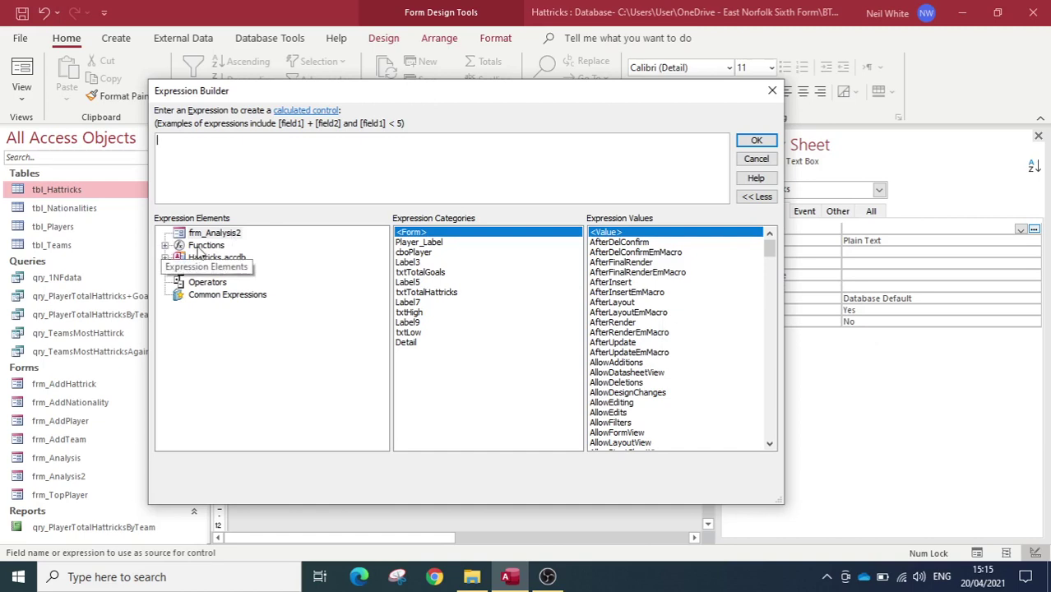
Insert the built-in DCount function with its expression, domain and criteria placeholders into the Total Hattricks expression
click(164, 247)
click(164, 246)
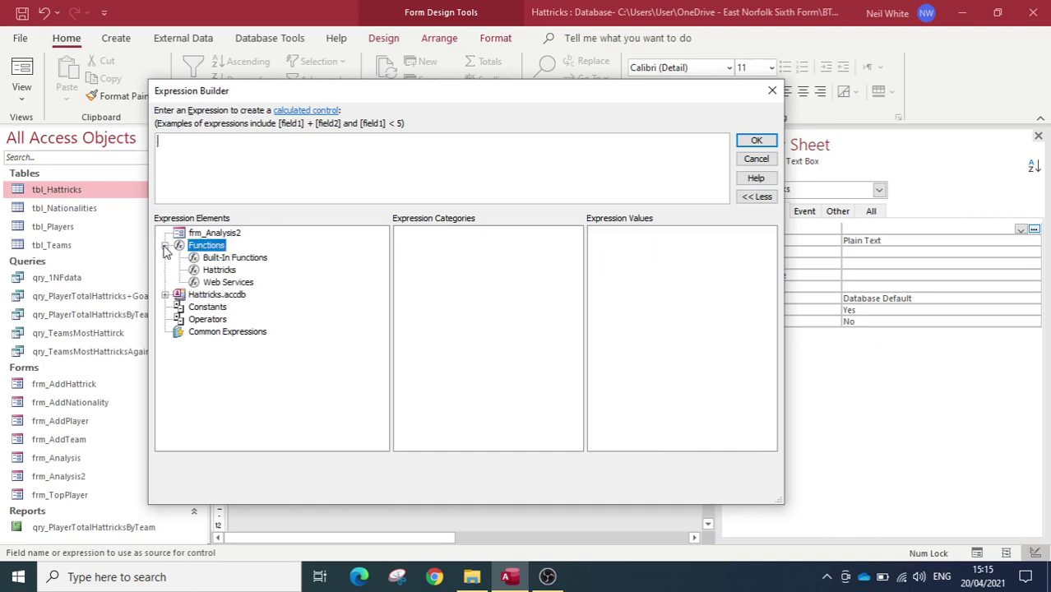
click(224, 259)
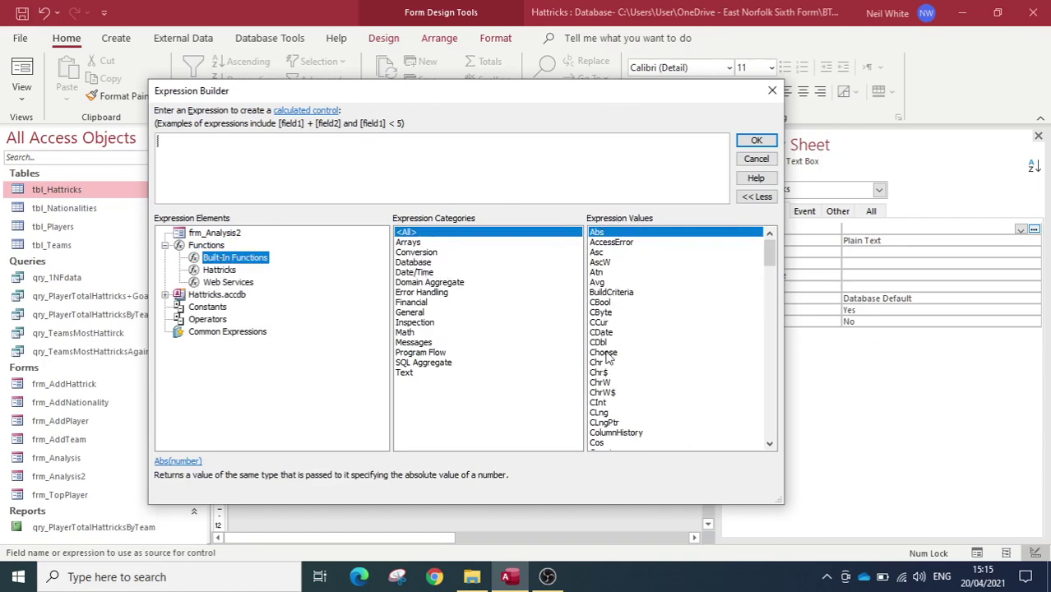
scroll(613, 362, down, 5)
scroll(613, 378, down, 3)
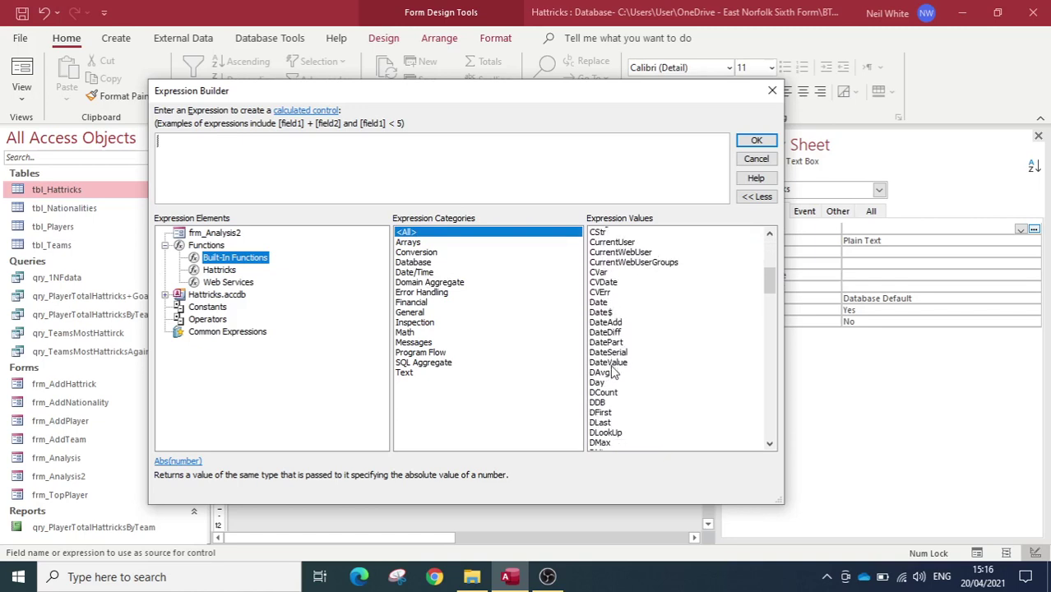
click(609, 352)
key(Up)
key(Up)
key(Up)
key(Up)
key(Up)
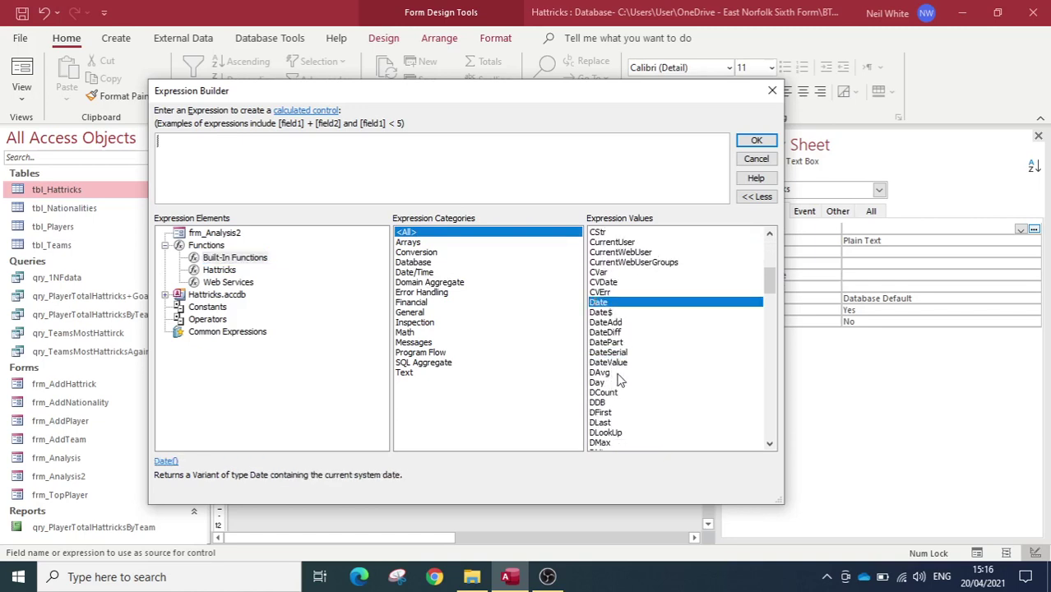
click(608, 392)
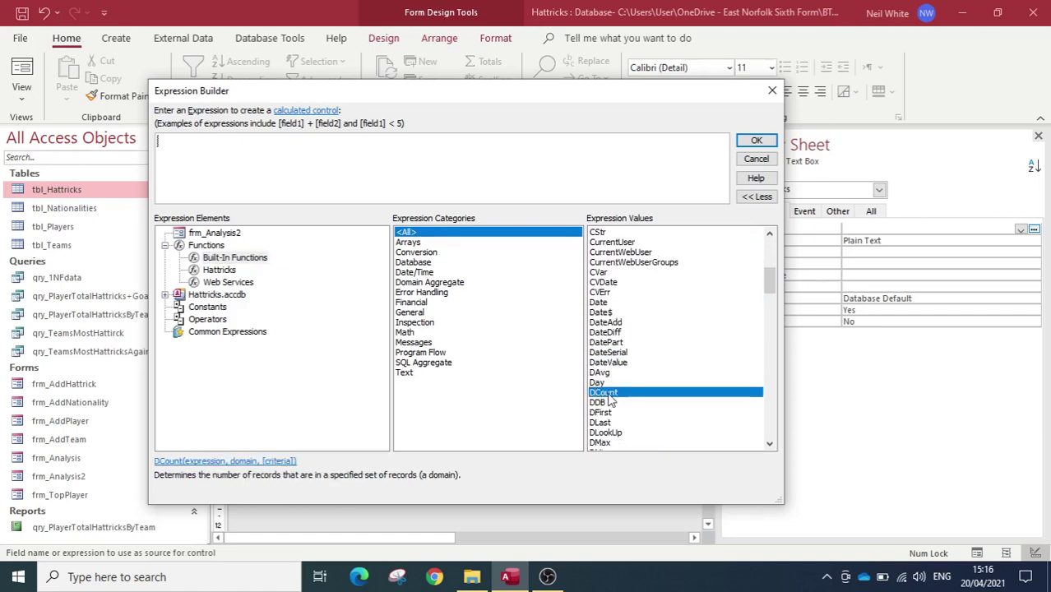
double_click(604, 393)
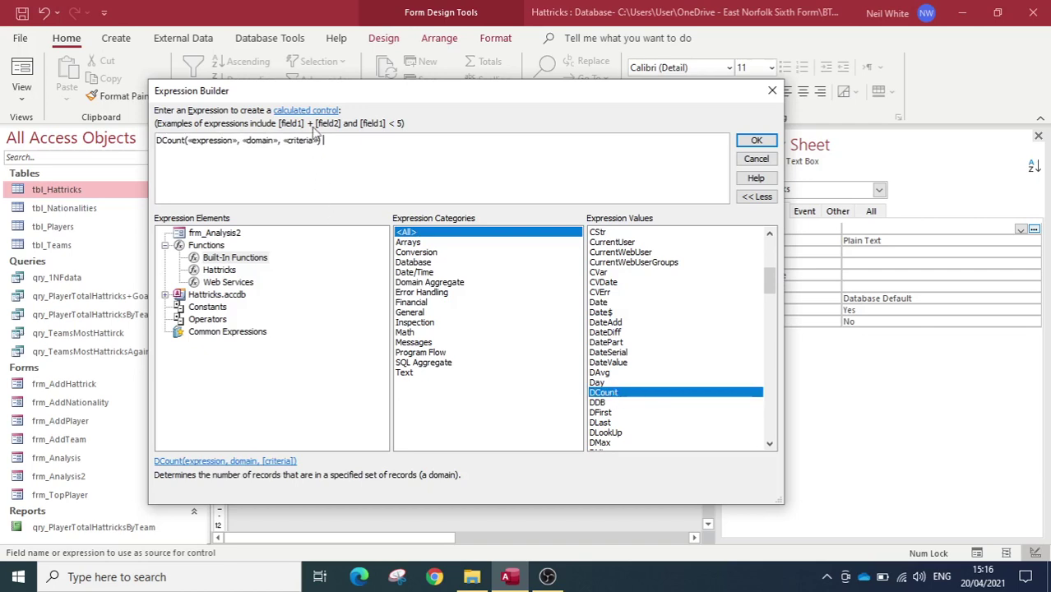
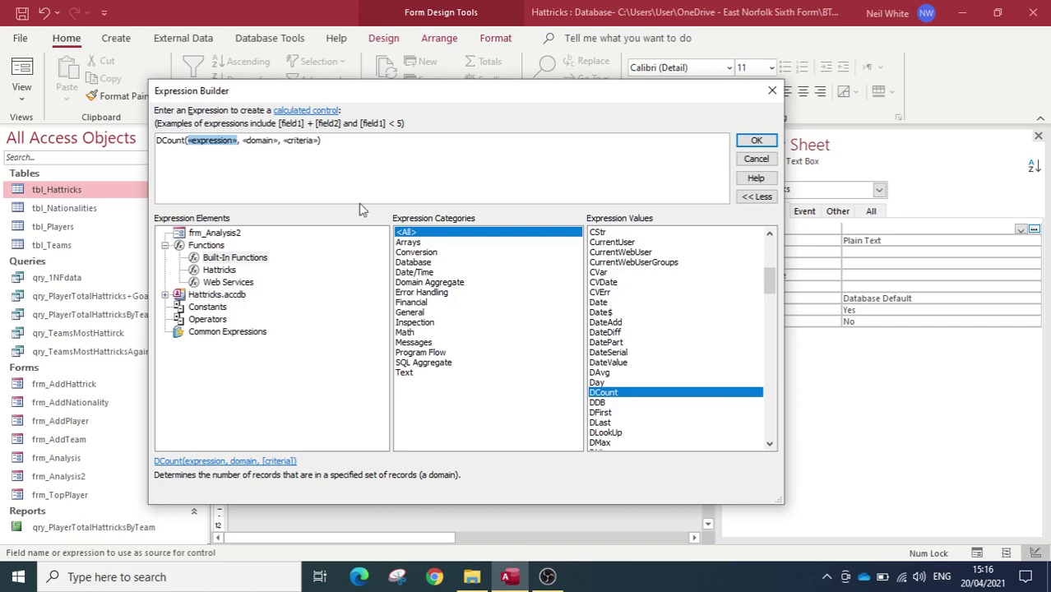
Replace the expression placeholder of DCount with the Goals field from tbl_Hattricks
click(165, 295)
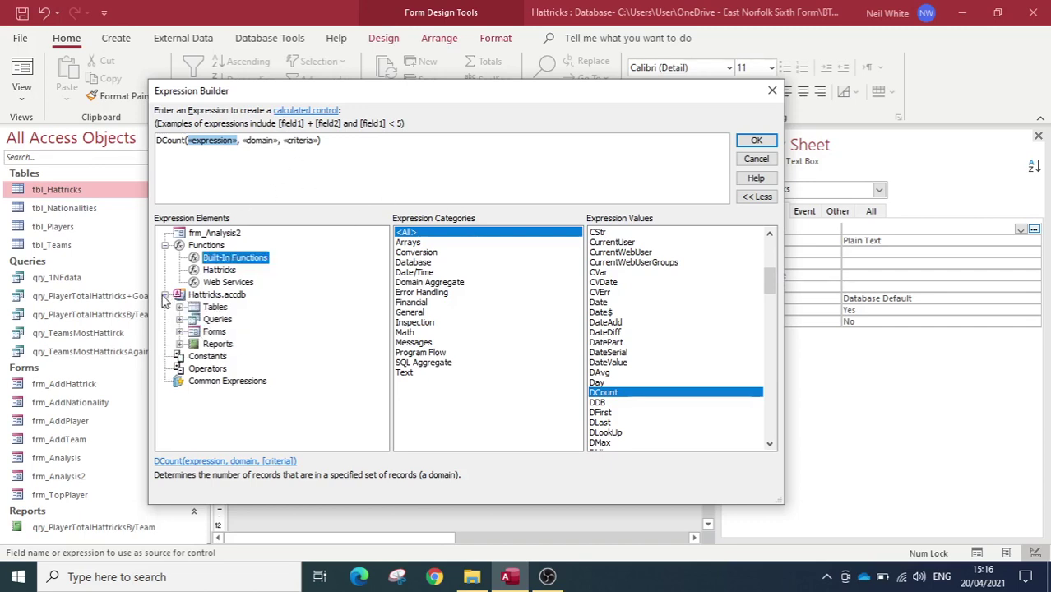
click(179, 308)
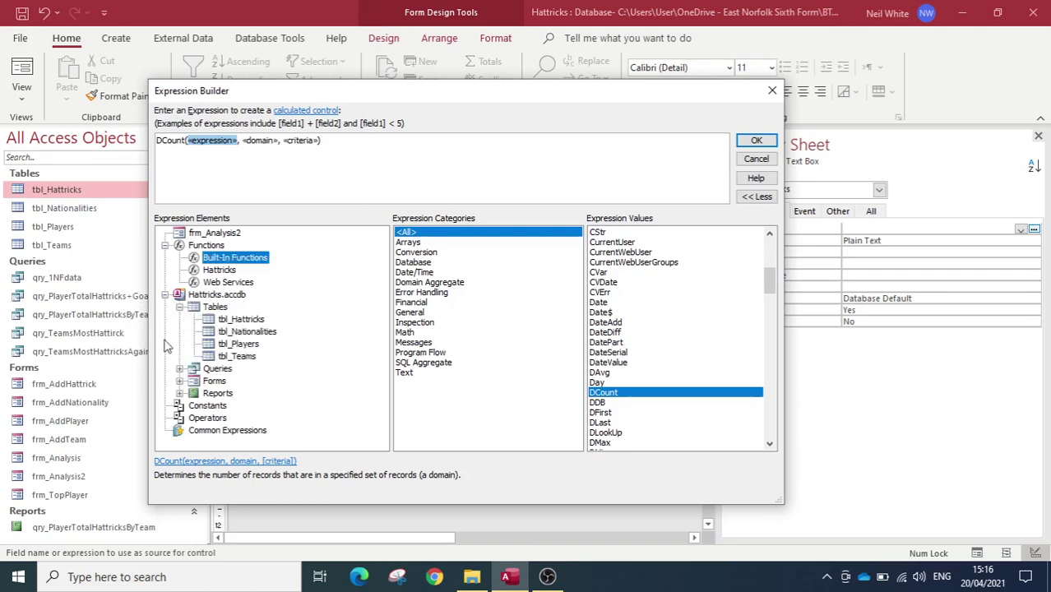
click(245, 321)
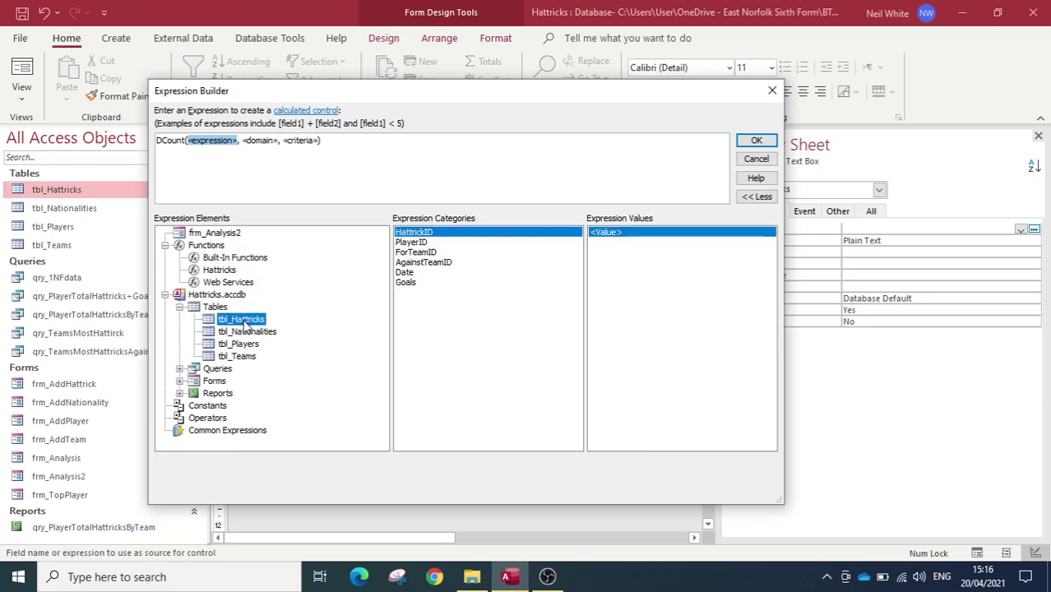
click(404, 284)
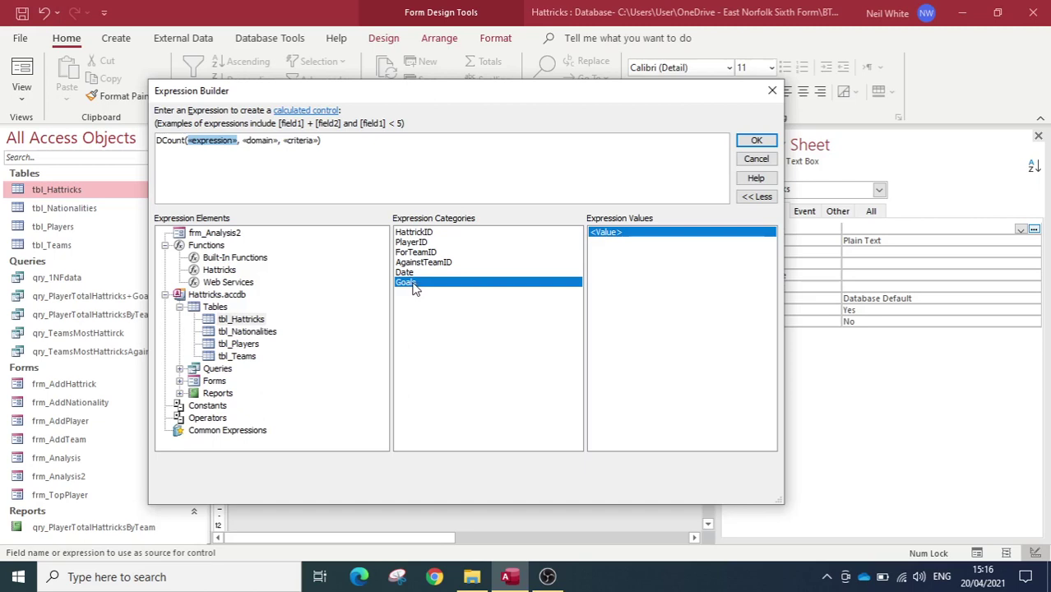
double_click(416, 286)
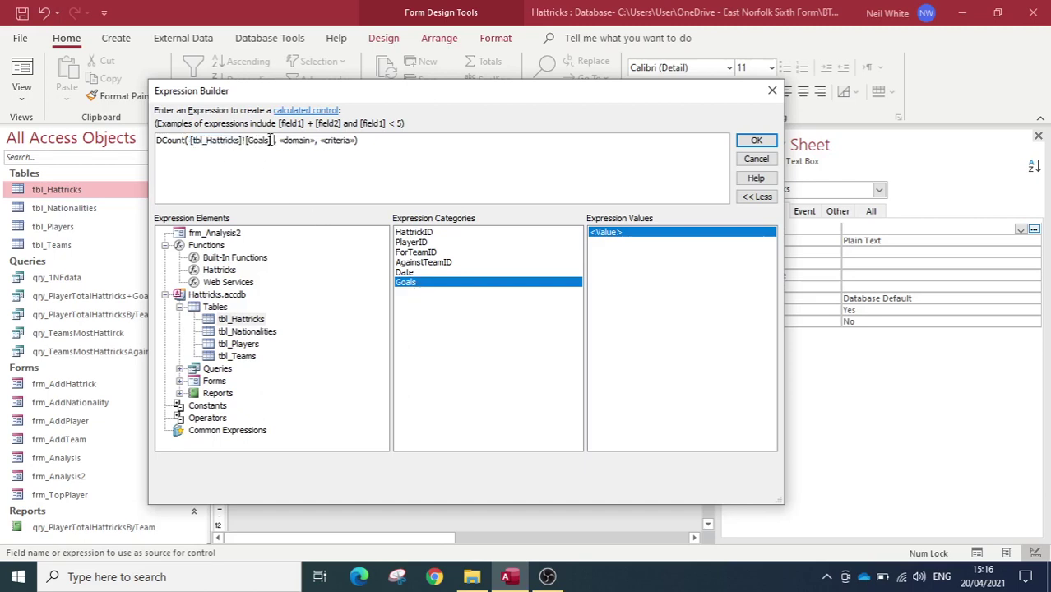
Enclose the [tbl_Hattricks]![Goals] argument of the DCount expression in double quotation marks
drag(270, 140, 190, 141)
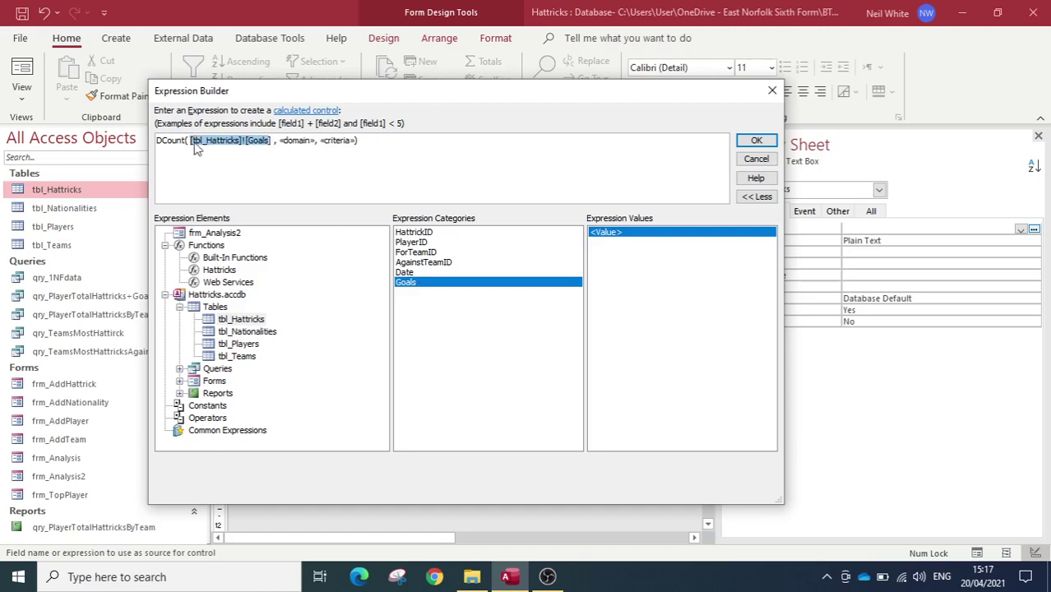
click(273, 161)
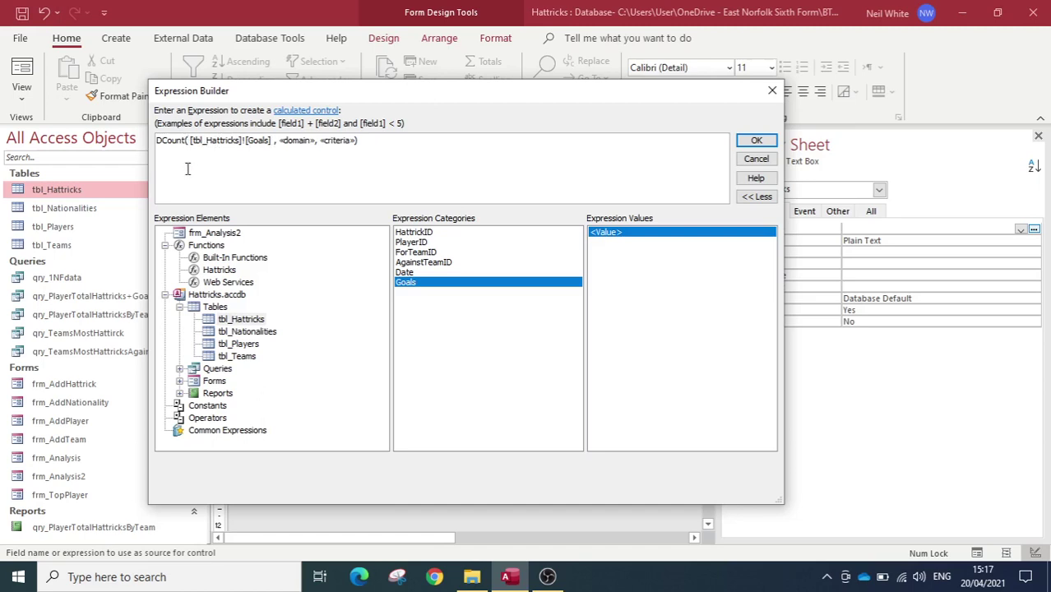
click(191, 140)
text(")
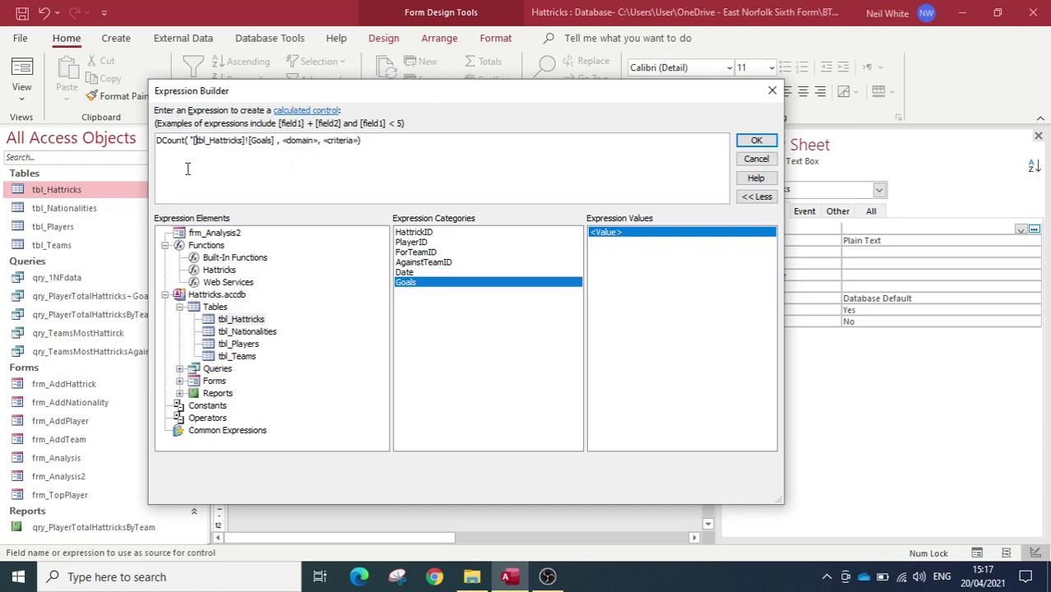
text(")
text(")
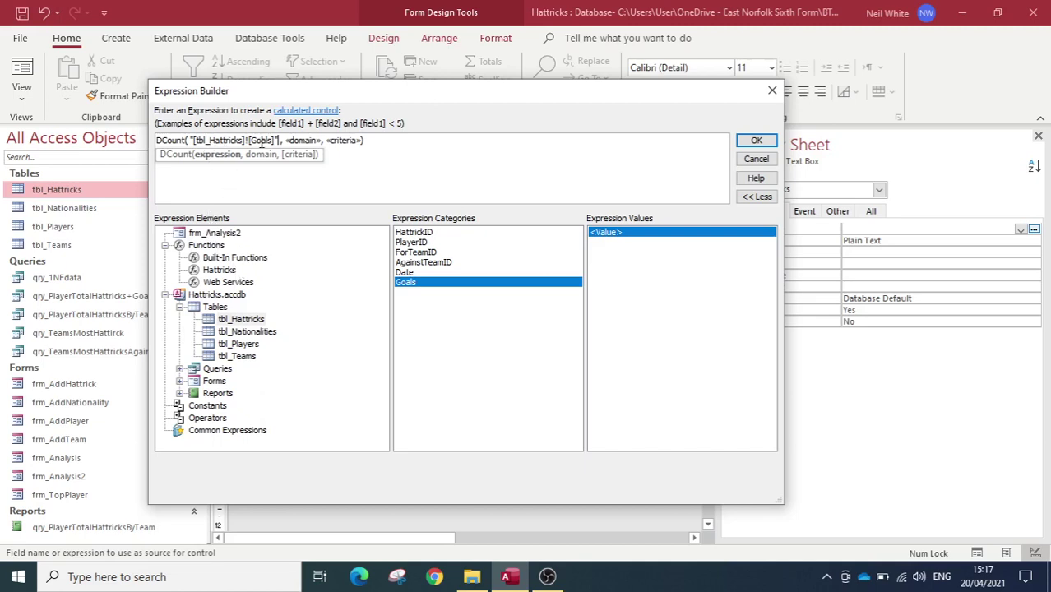
Replace the domain placeholder of DCount with the table name "[tbl_Hattricks]" in double quotation marks, without a field reference
click(294, 140)
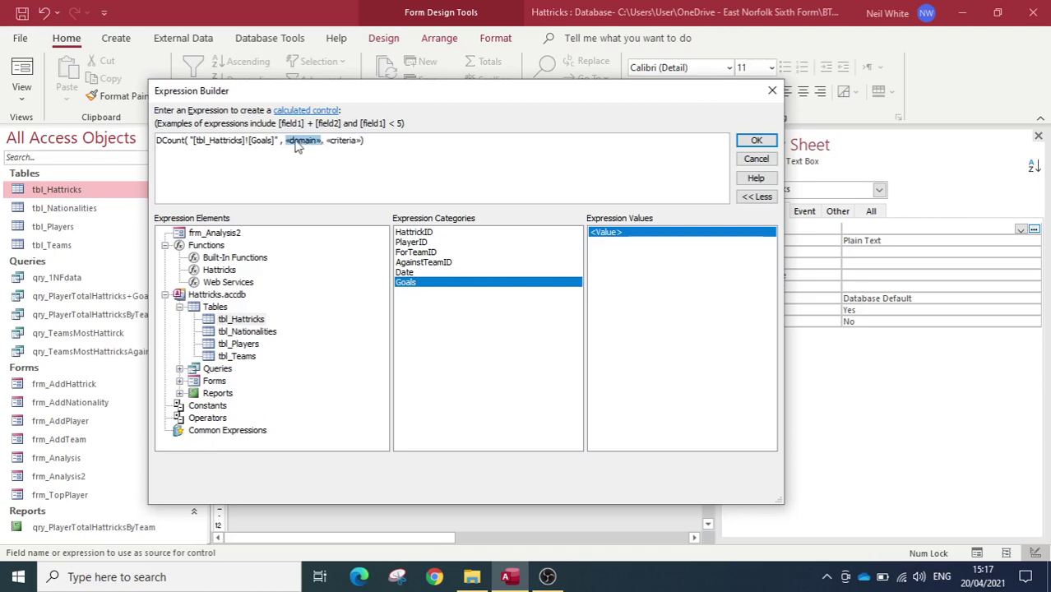
double_click(409, 285)
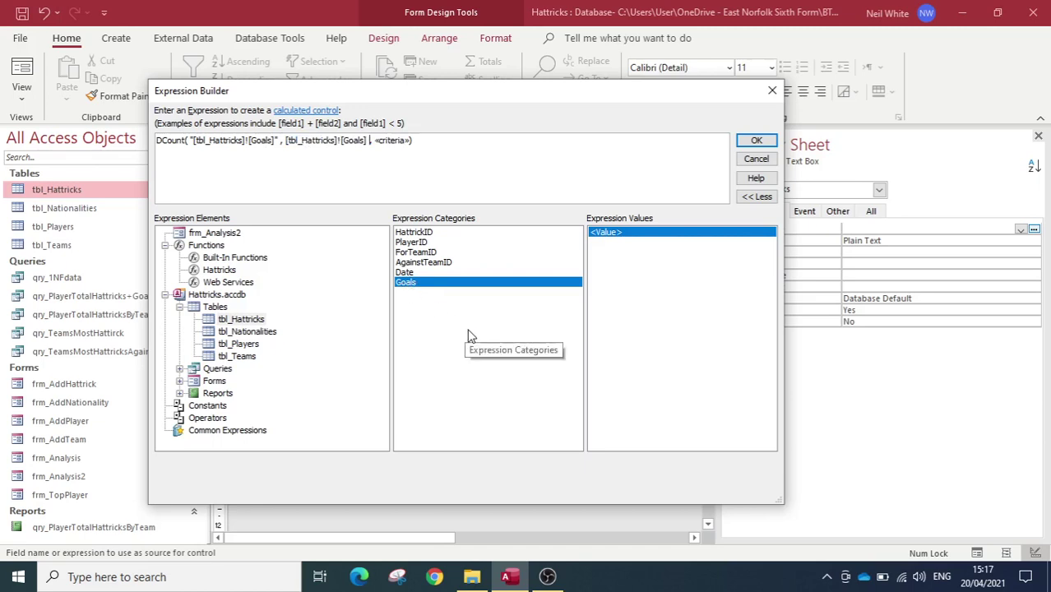
key(BackSpace)
key(BackSpace)
key(BackSpace)
key(BackSpace)
key(BackSpace)
key(BackSpace)
key(BackSpace)
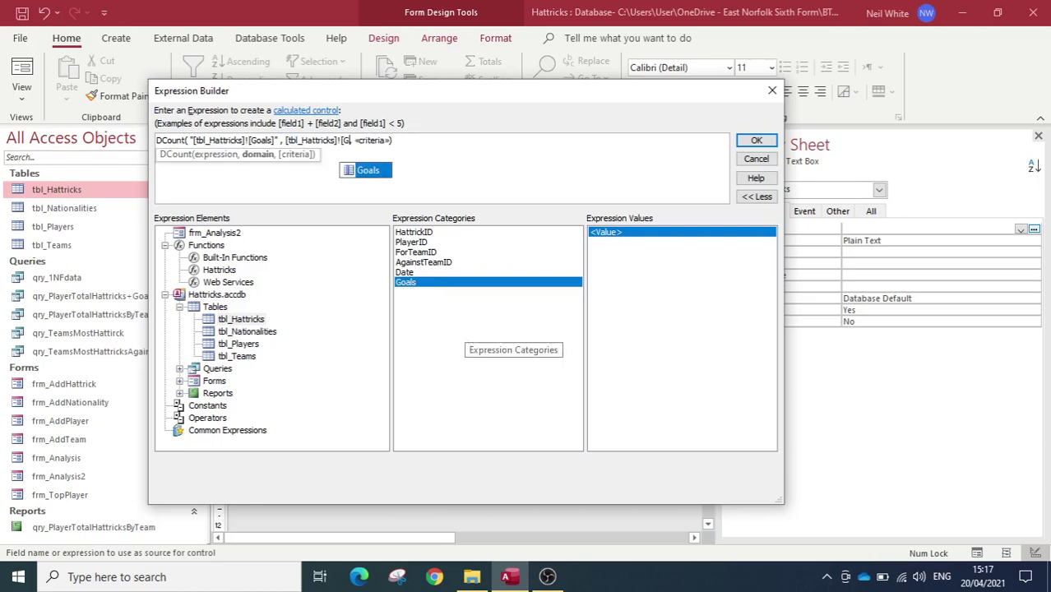
key(BackSpace)
text(" , )
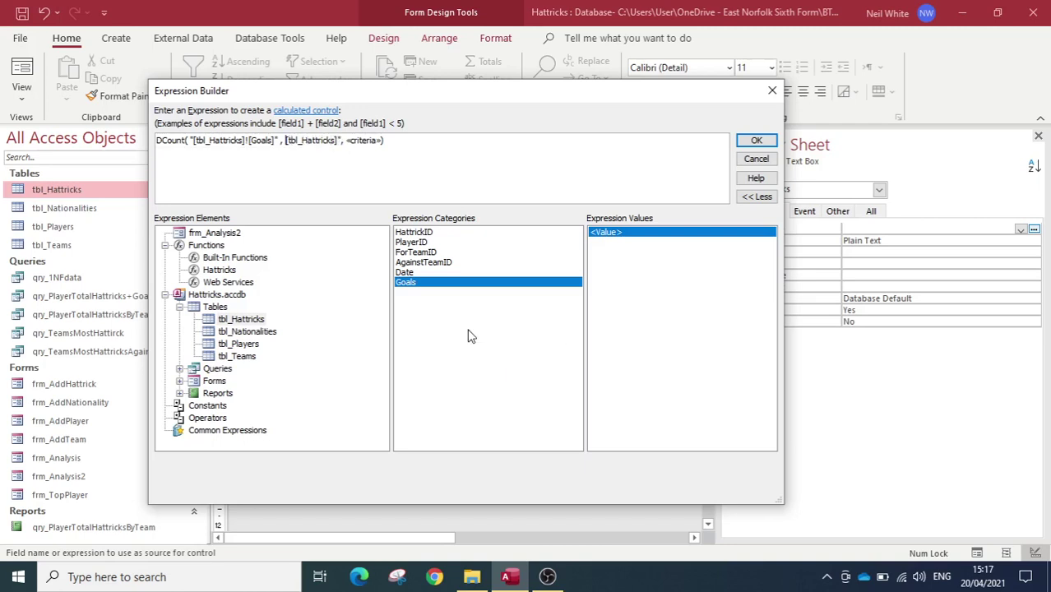
text(")
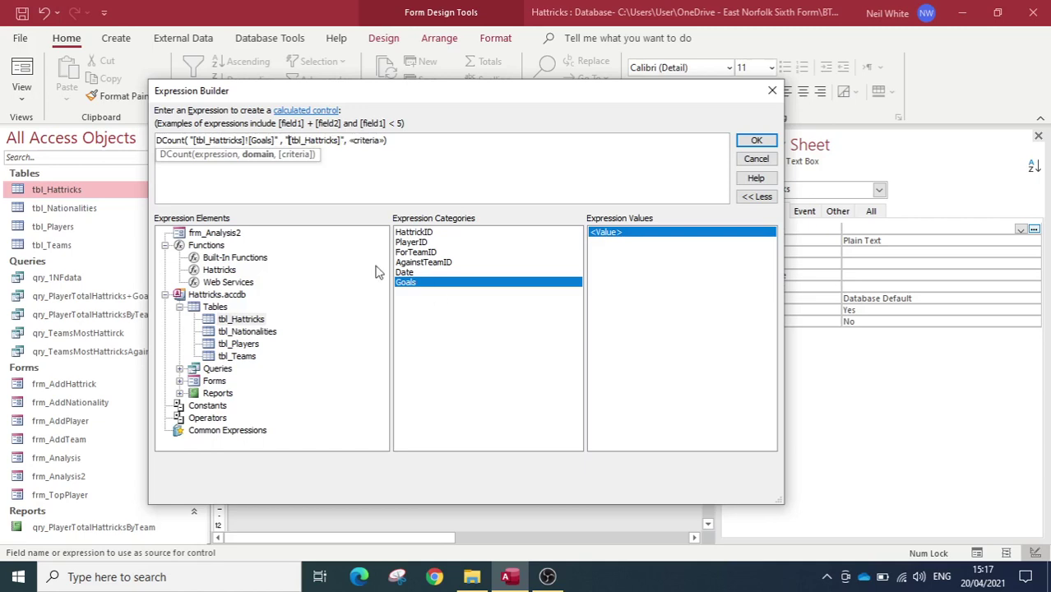
Replace the criteria placeholder of DCount with the PlayerID field from tbl_Hattricks followed by an equals sign
click(354, 141)
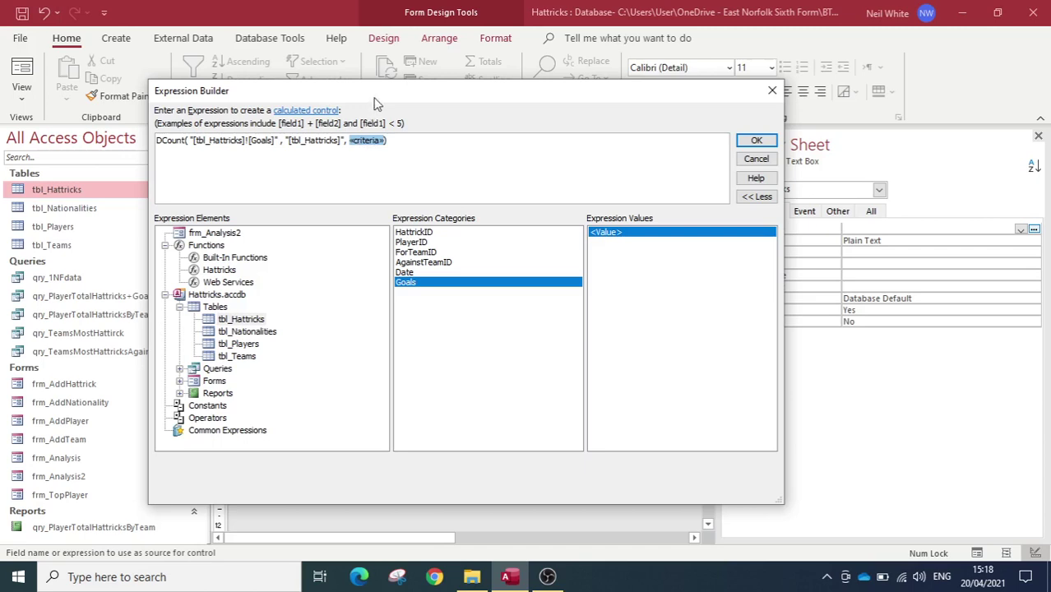
drag(377, 97, 421, 97)
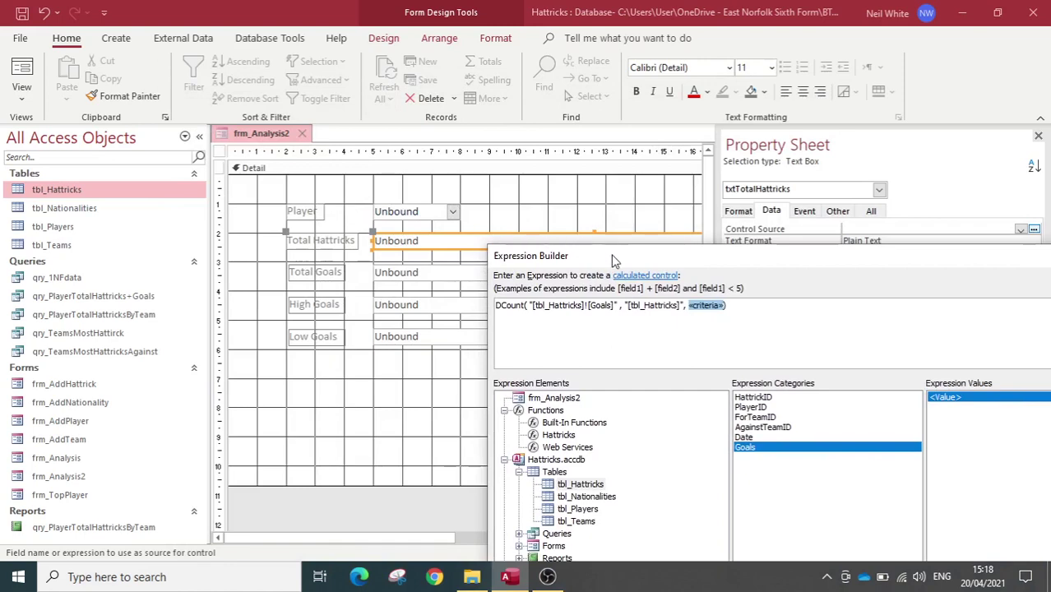
drag(612, 261, 297, 74)
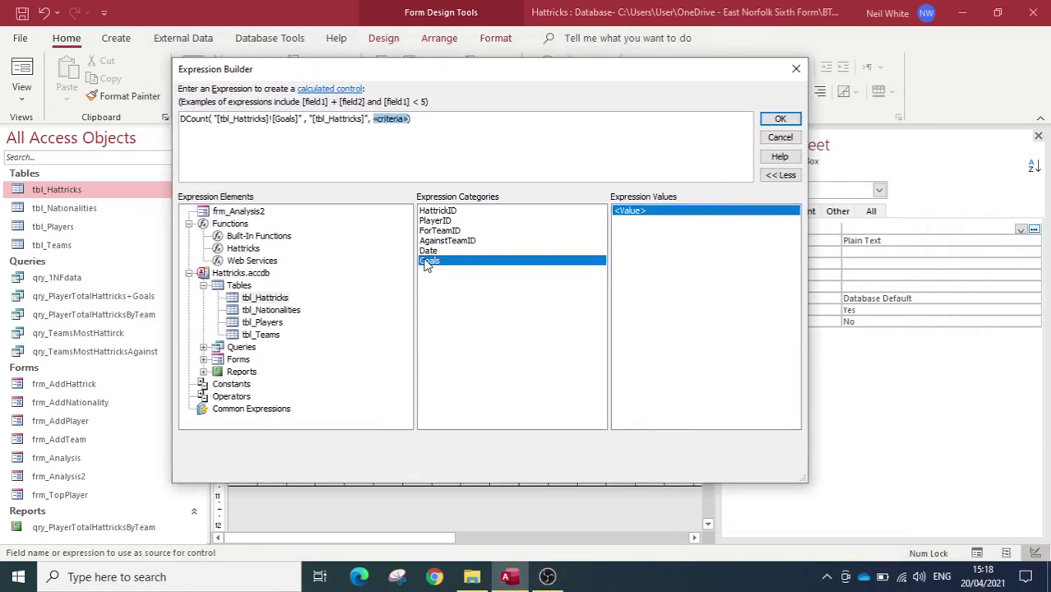
click(444, 221)
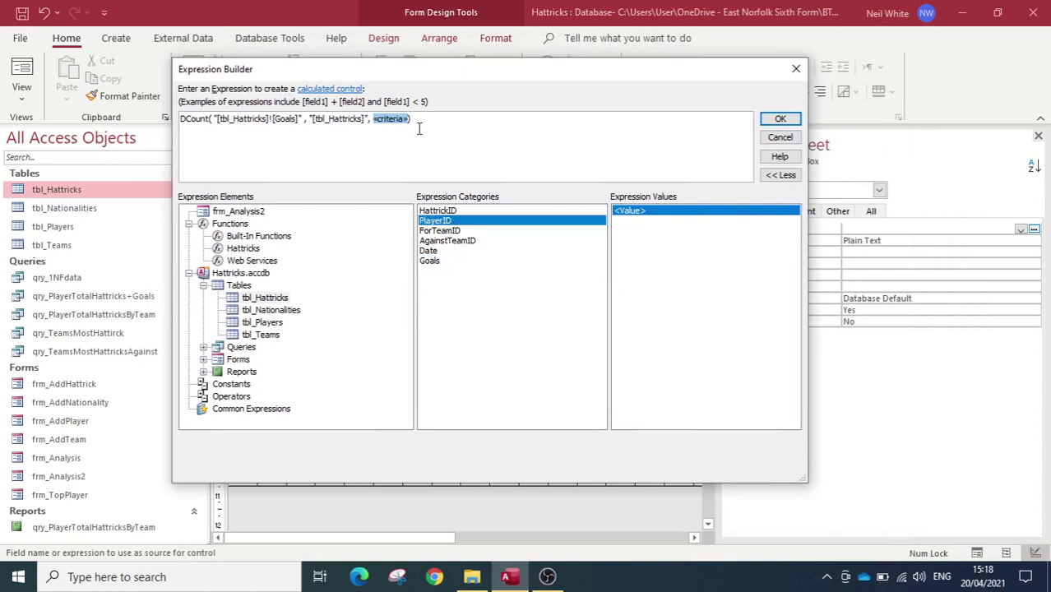
double_click(442, 222)
text(=)
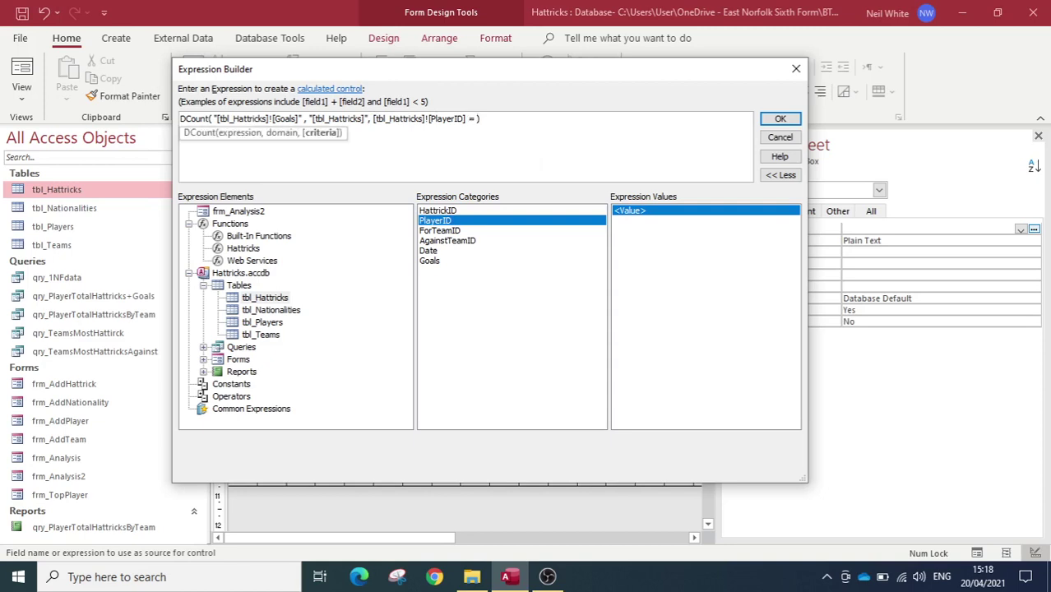
Complete the DCount criteria by comparing PlayerID with the cboPlayer control of the loaded form frm_Analysis2
drag(236, 69, 486, 212)
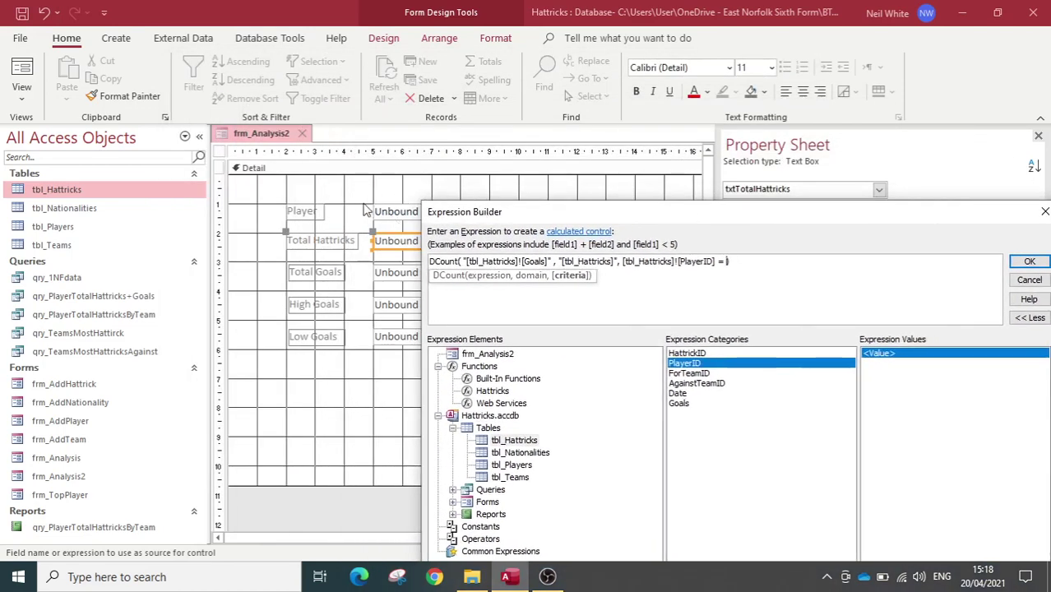
drag(584, 217, 333, 60)
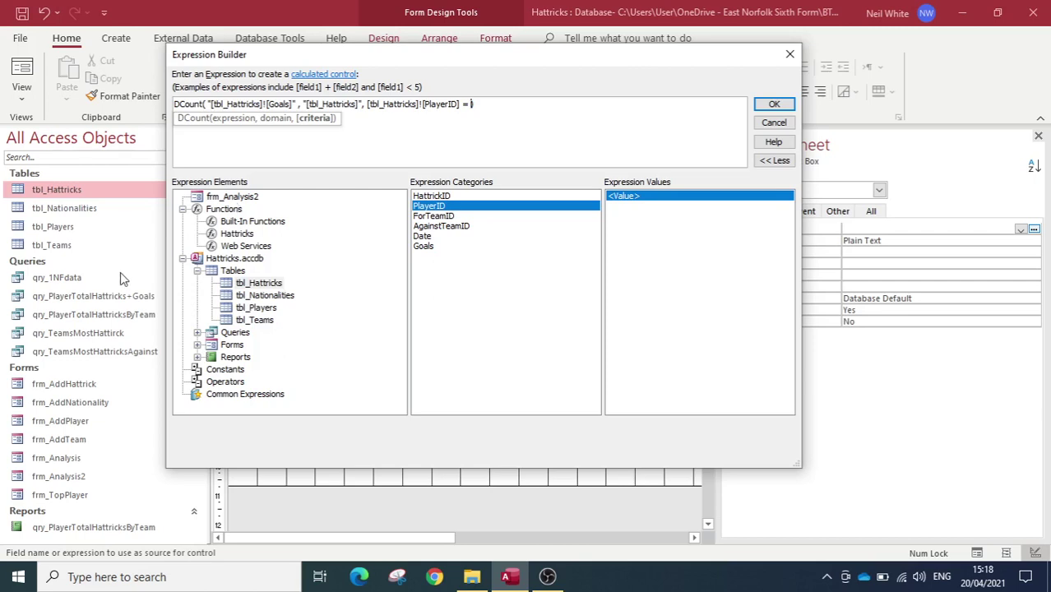
click(198, 346)
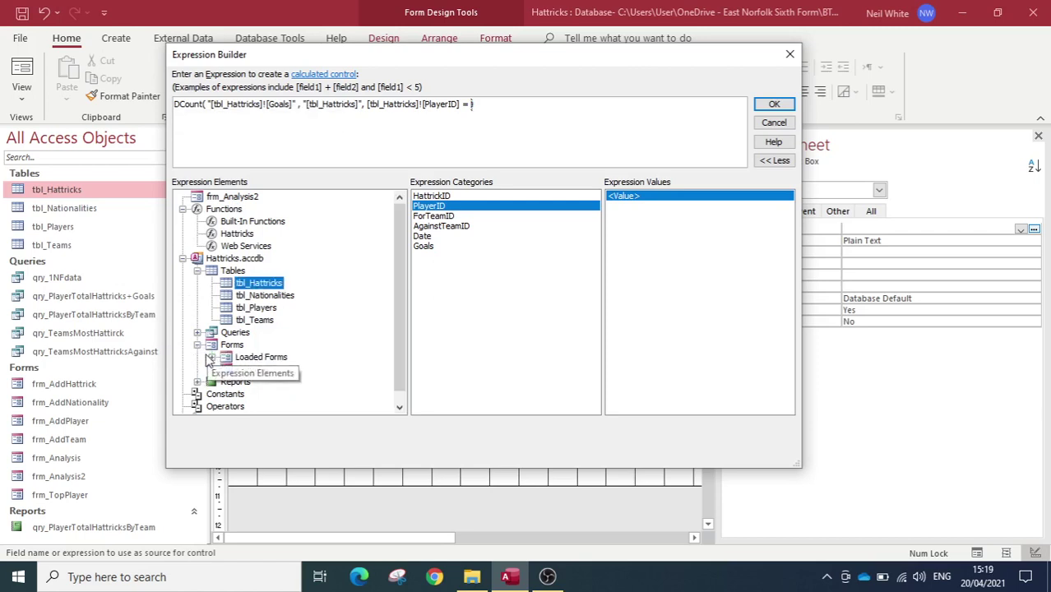
click(211, 358)
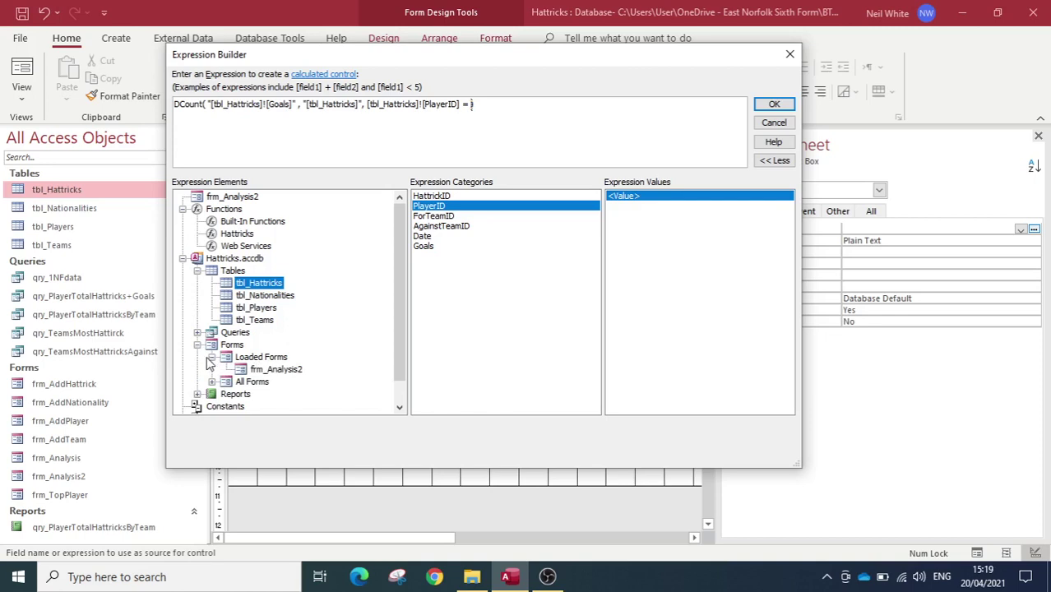
click(272, 371)
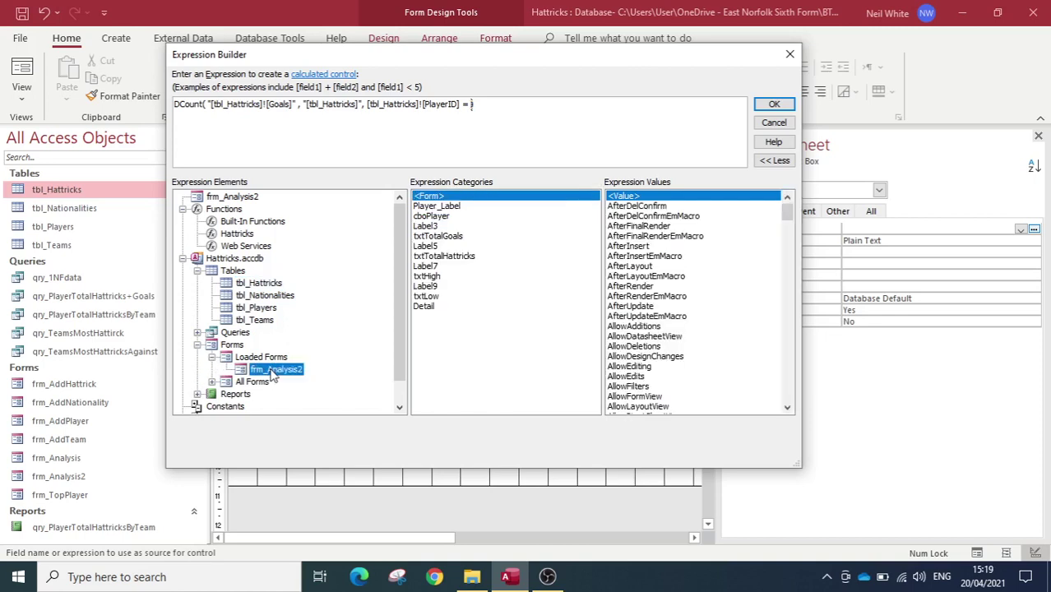
double_click(442, 217)
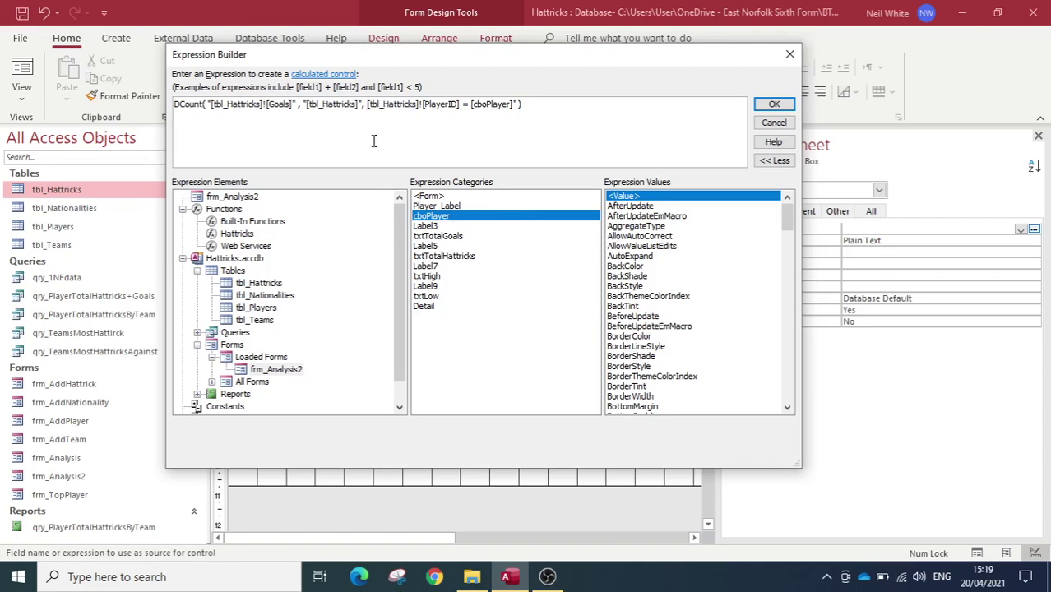
Enclose the whole [tbl_Hattricks]![PlayerID] = [cboPlayer] criteria in double quotation marks and apply the expression to the Total Hattricks text box
text(")
click(398, 123)
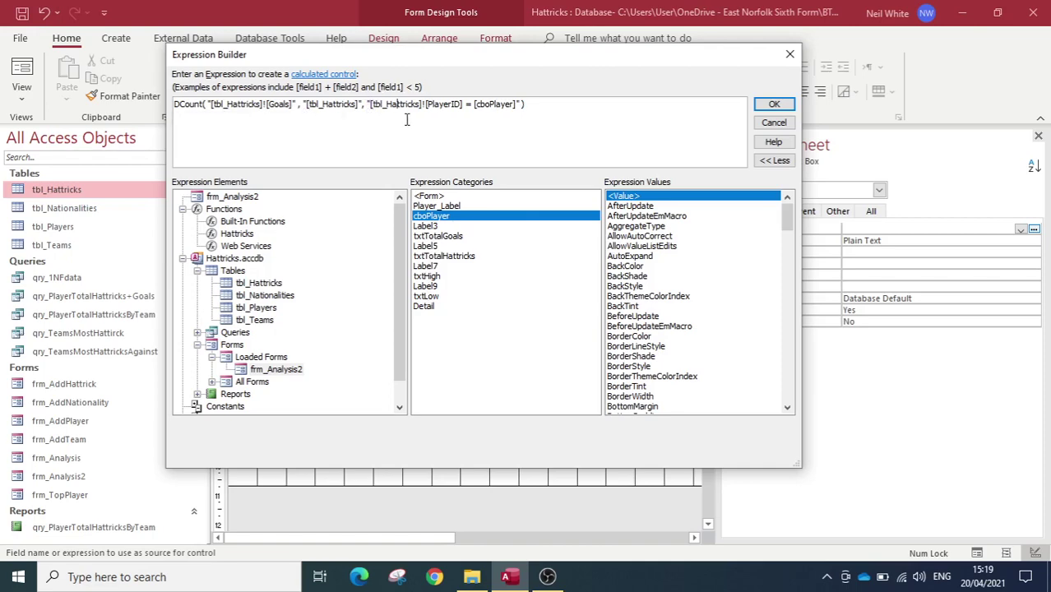
click(774, 104)
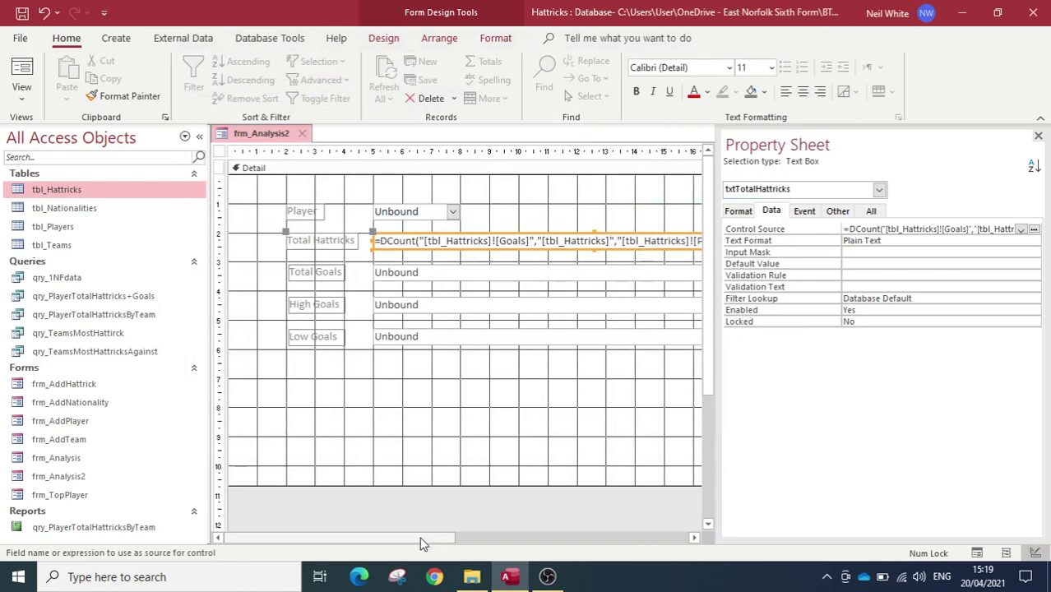
Run frm_Analysis2 in Form View and check Total Hattricks for the players Patrik Berger and Dennis Bergkamp
drag(436, 538, 306, 507)
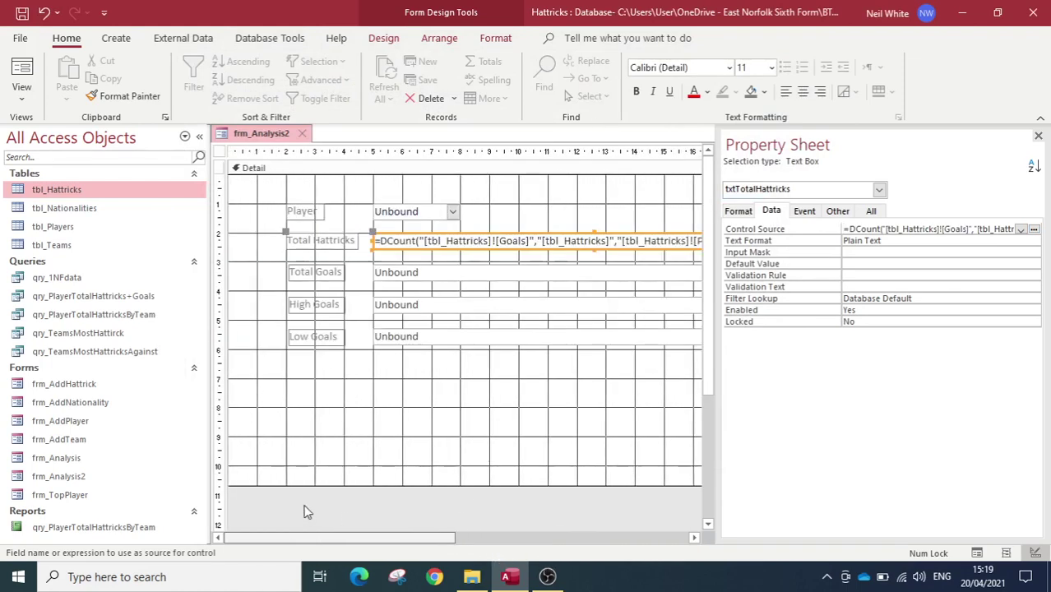
click(21, 75)
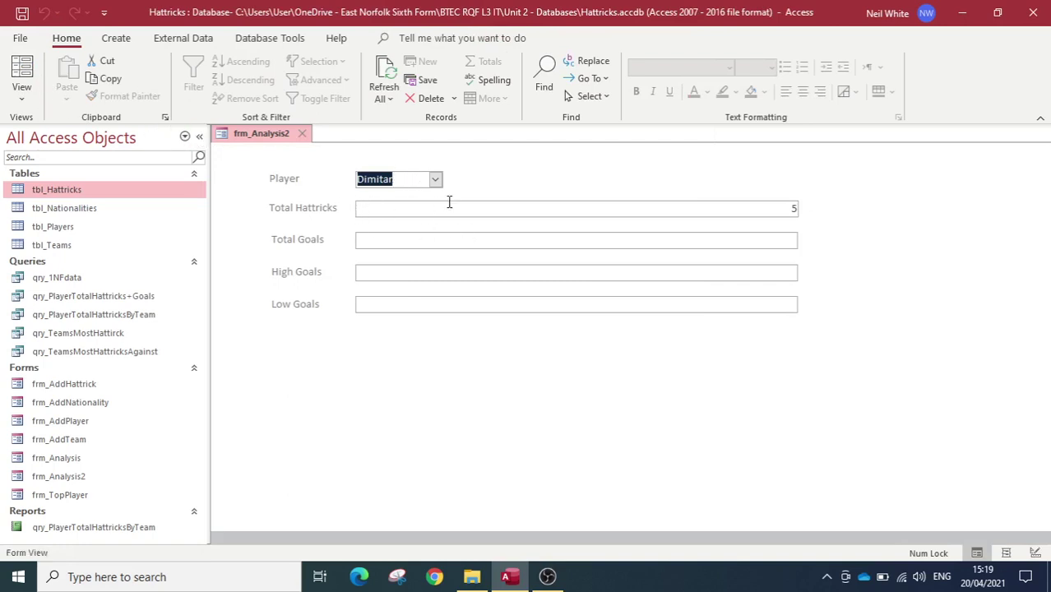
click(436, 179)
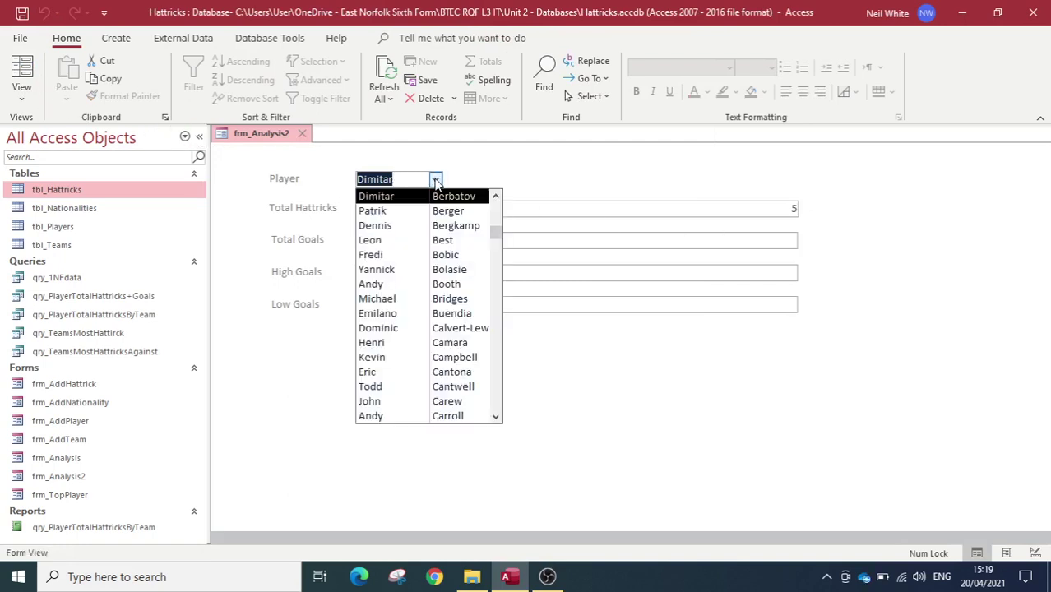
click(442, 212)
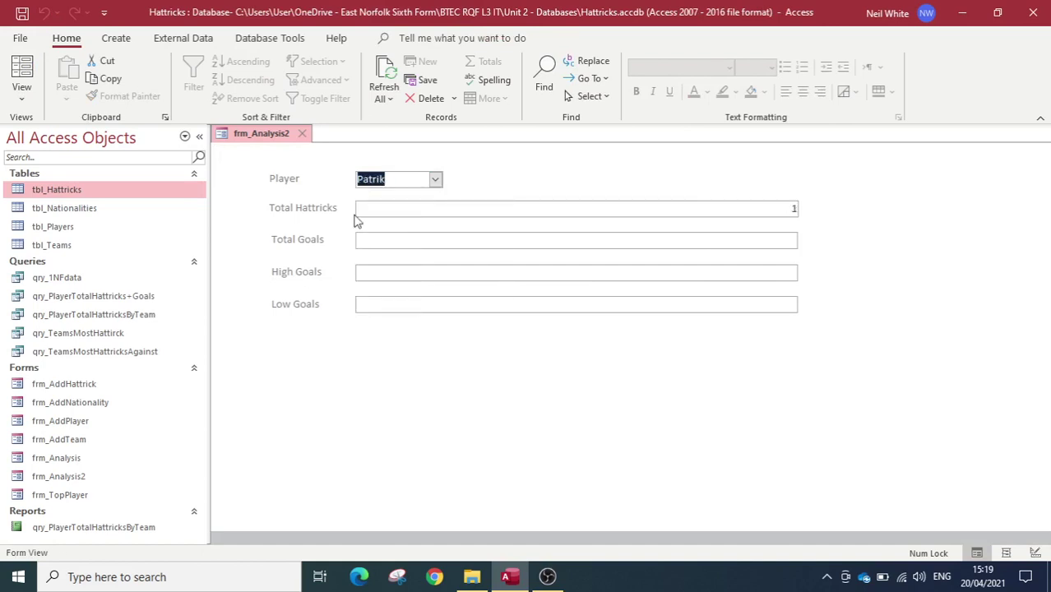
click(434, 179)
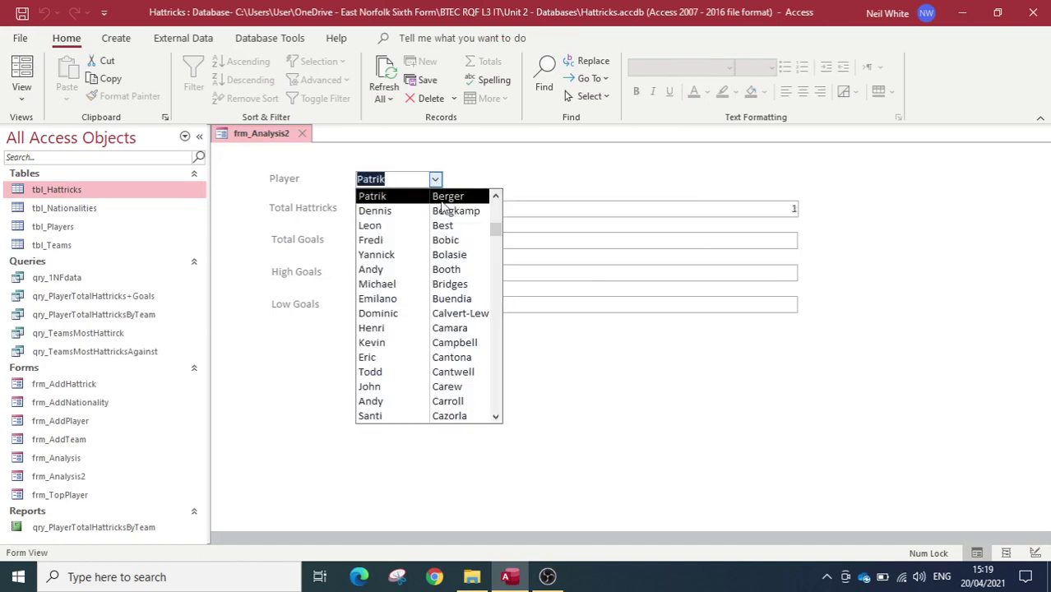
click(456, 212)
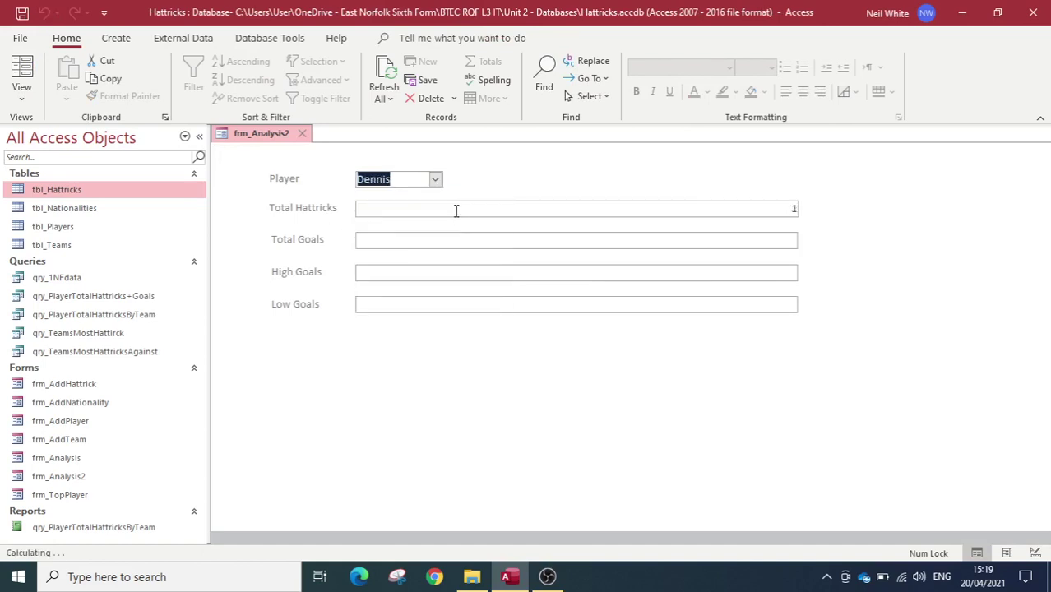
Choose the player with first name Sergio near the start of the player list and check the Total Hattricks value
click(435, 179)
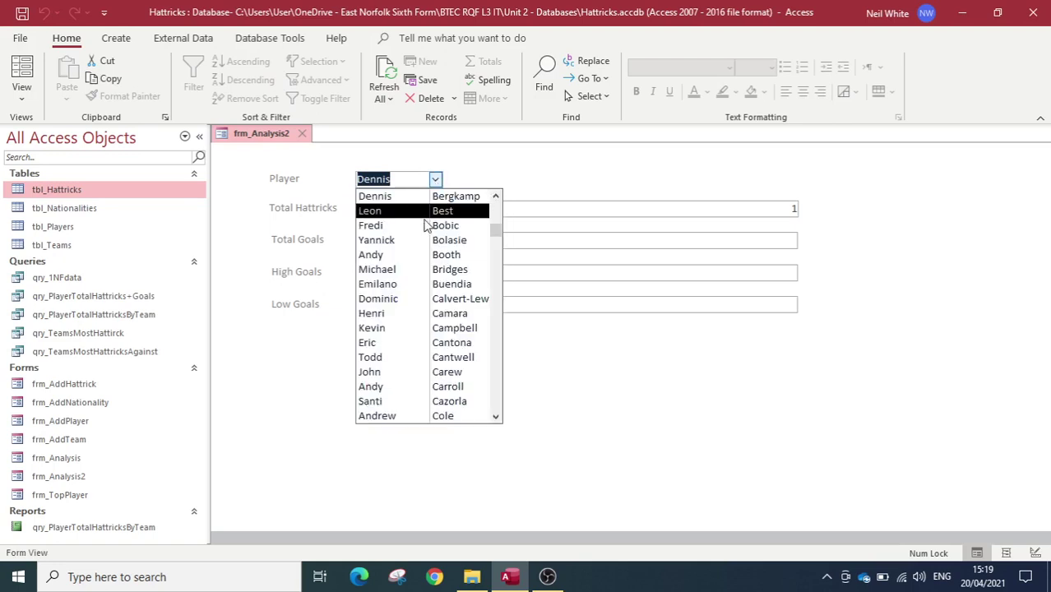
scroll(442, 265, up, 1)
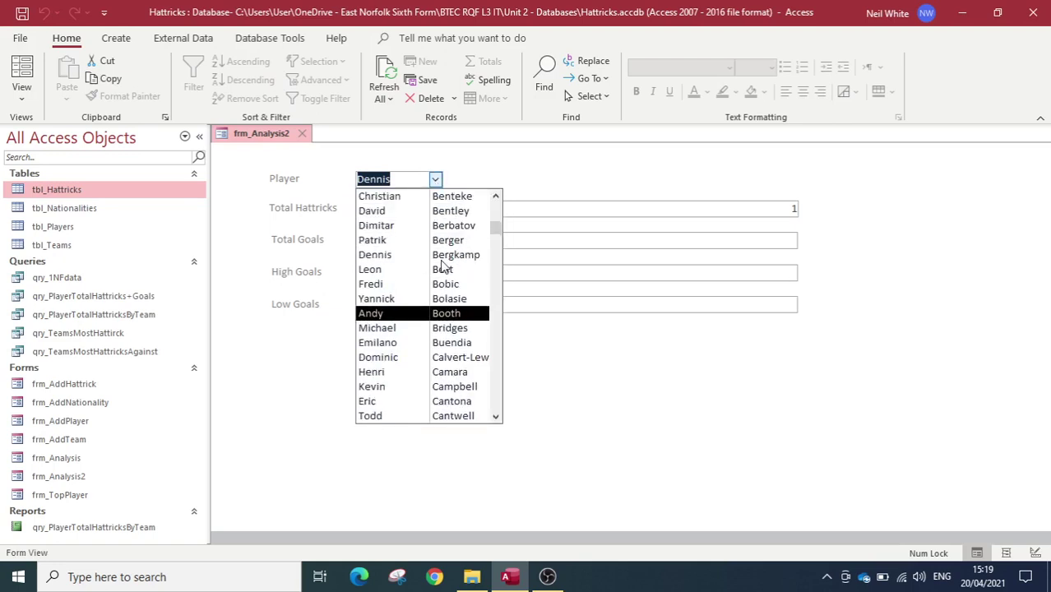
scroll(443, 265, up, 4)
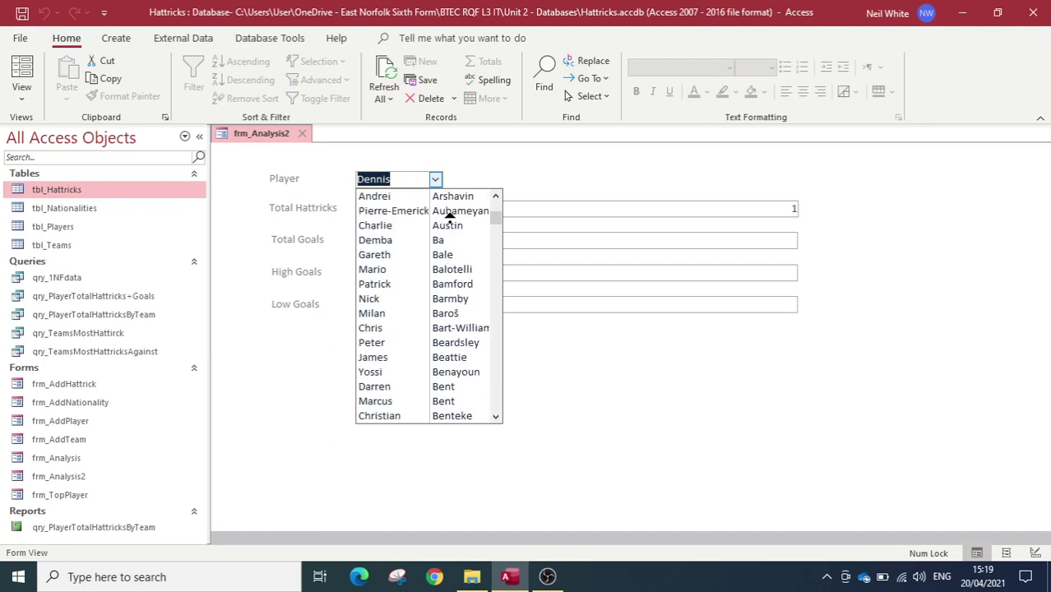
scroll(454, 255, up, 2)
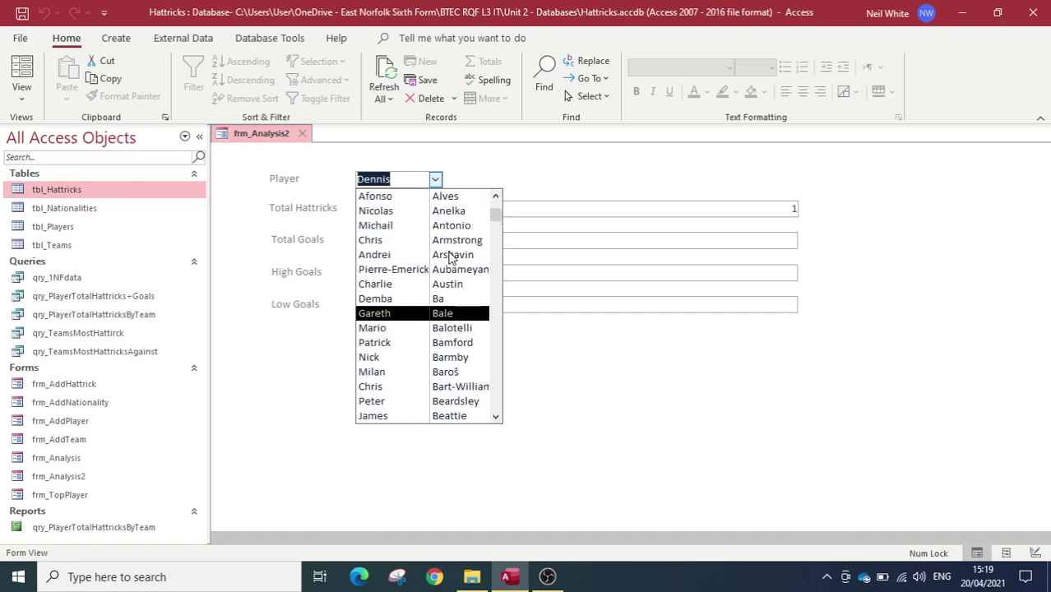
scroll(455, 247, up, 1)
click(455, 224)
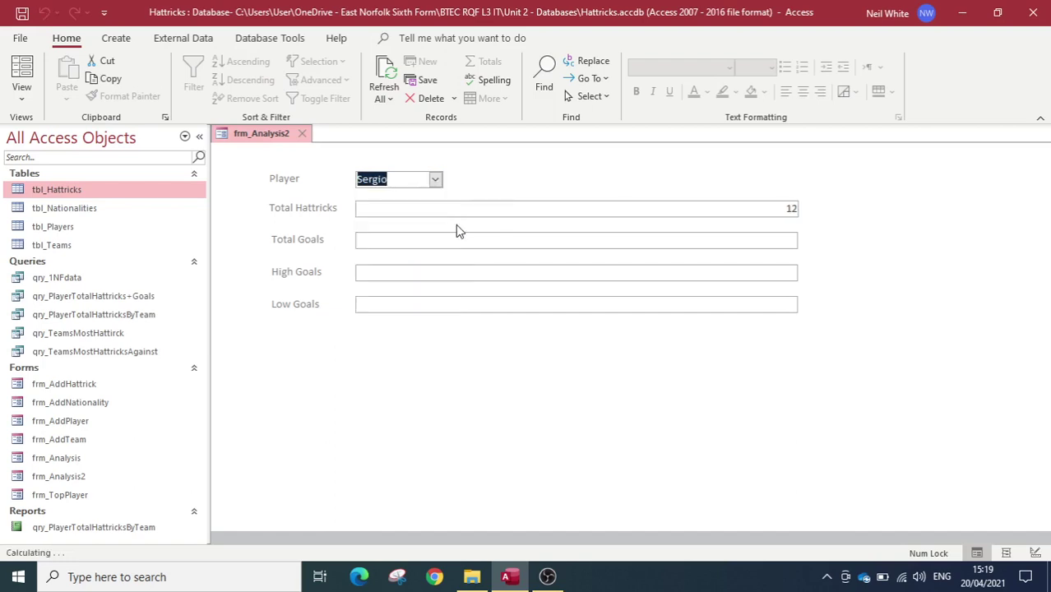
double_click(791, 208)
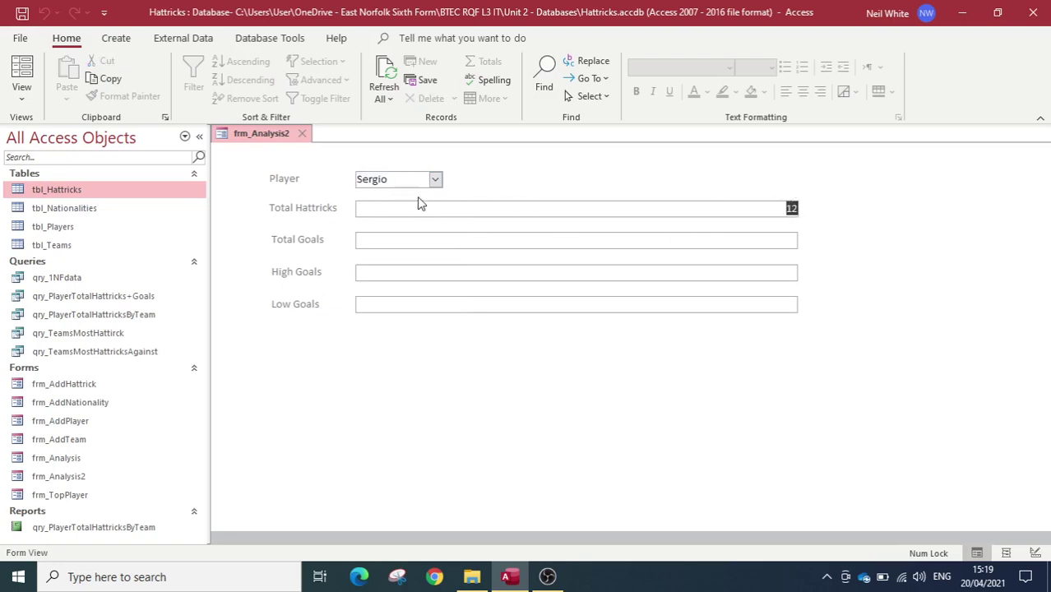
Return frm_Analysis2 to Design View and close the property sheet
click(22, 97)
click(50, 202)
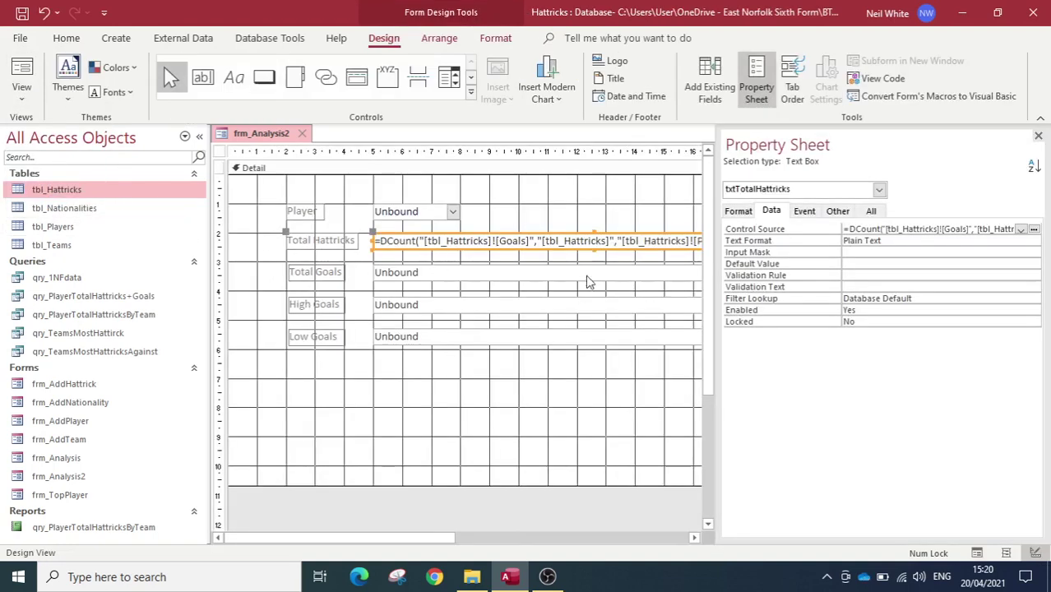
click(1039, 137)
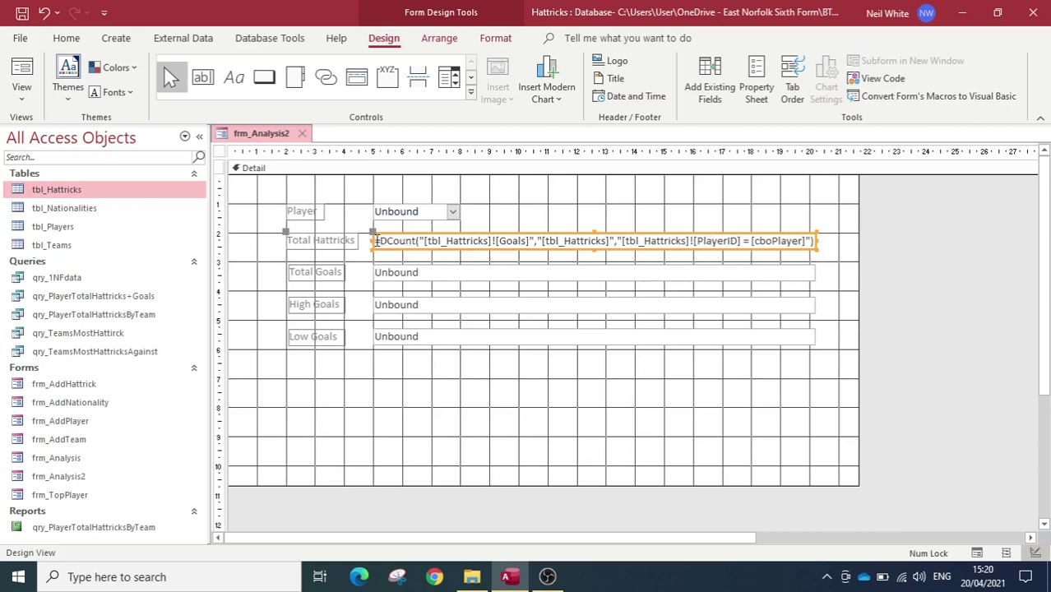
drag(376, 240, 704, 257)
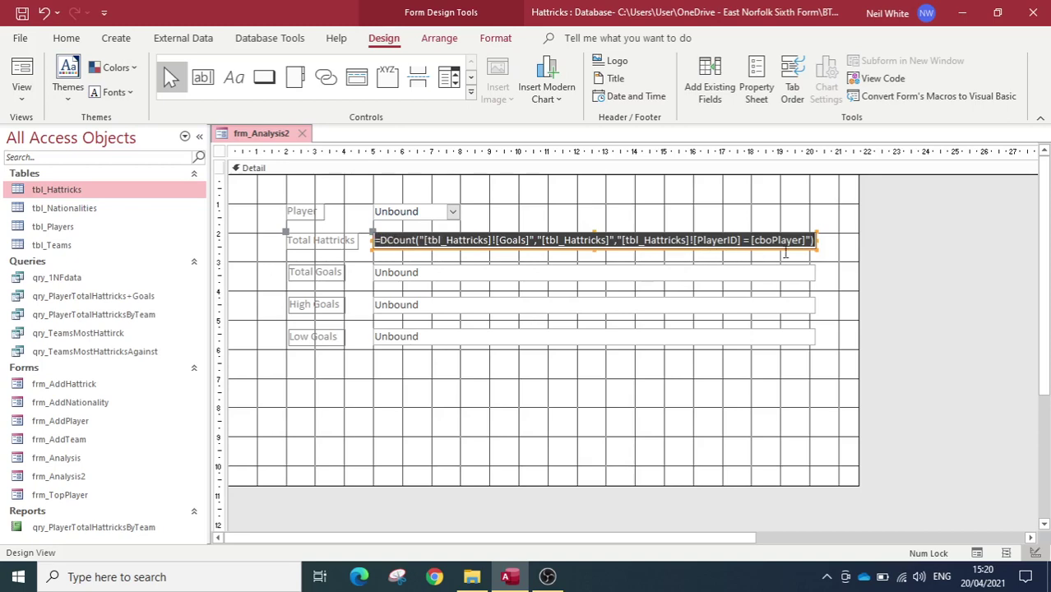
key(super+s)
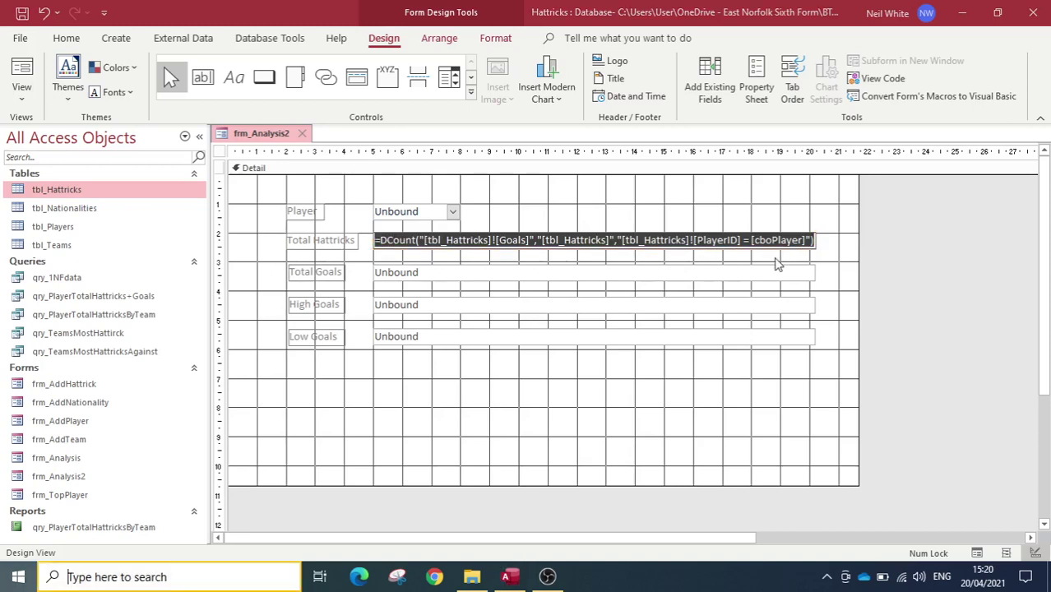
key(super)
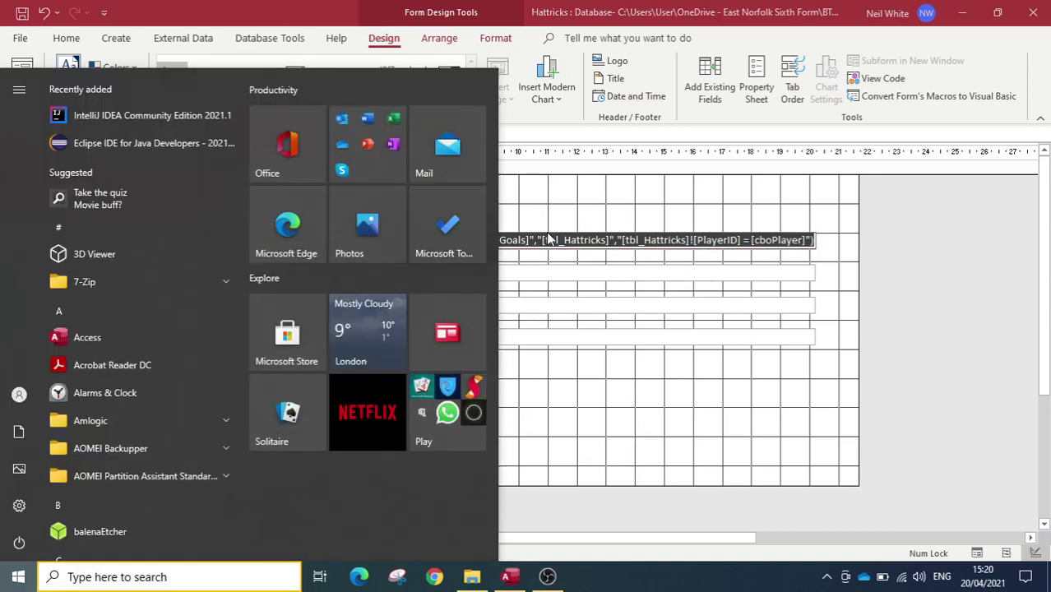
click(549, 237)
Copy the DCount expression from the Total Hattricks text box into the Total Goals text box and change its function to DSum
drag(376, 241, 704, 260)
key(ctrl+c)
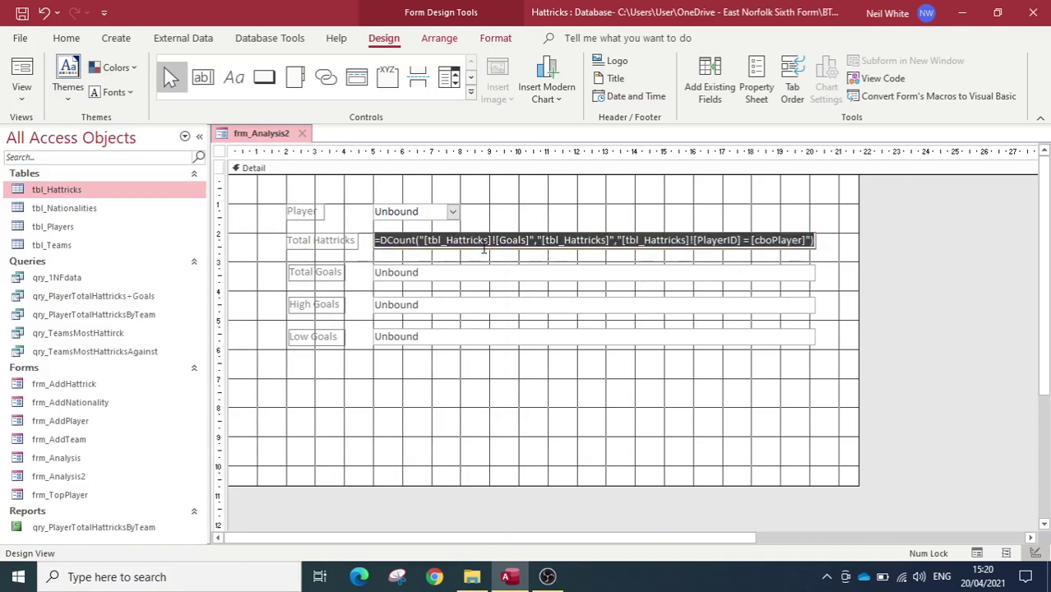
click(426, 273)
click(414, 272)
key(ctrl+v)
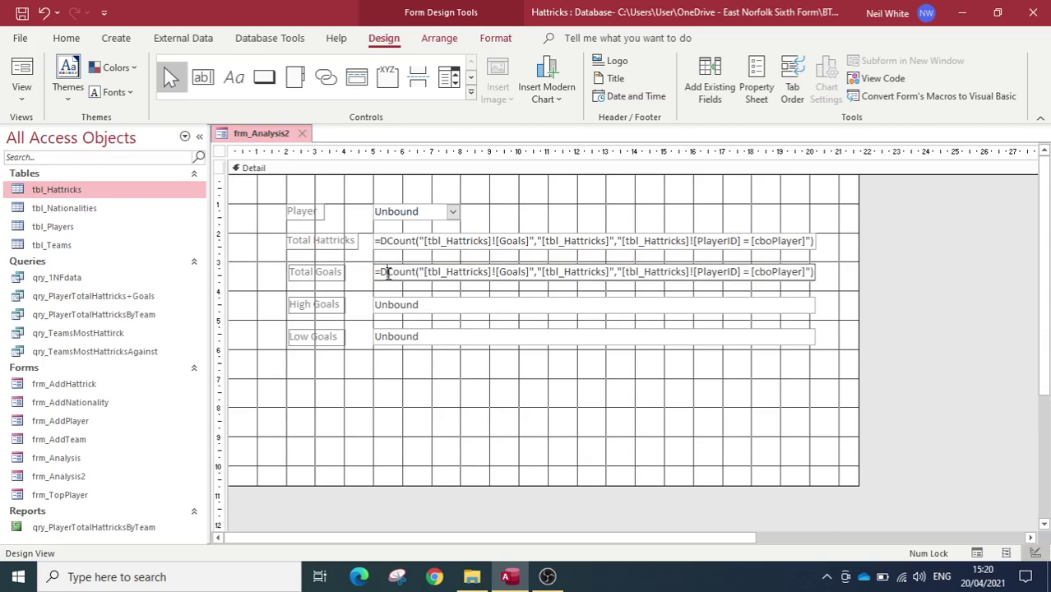
drag(388, 274, 417, 278)
text(Sum)
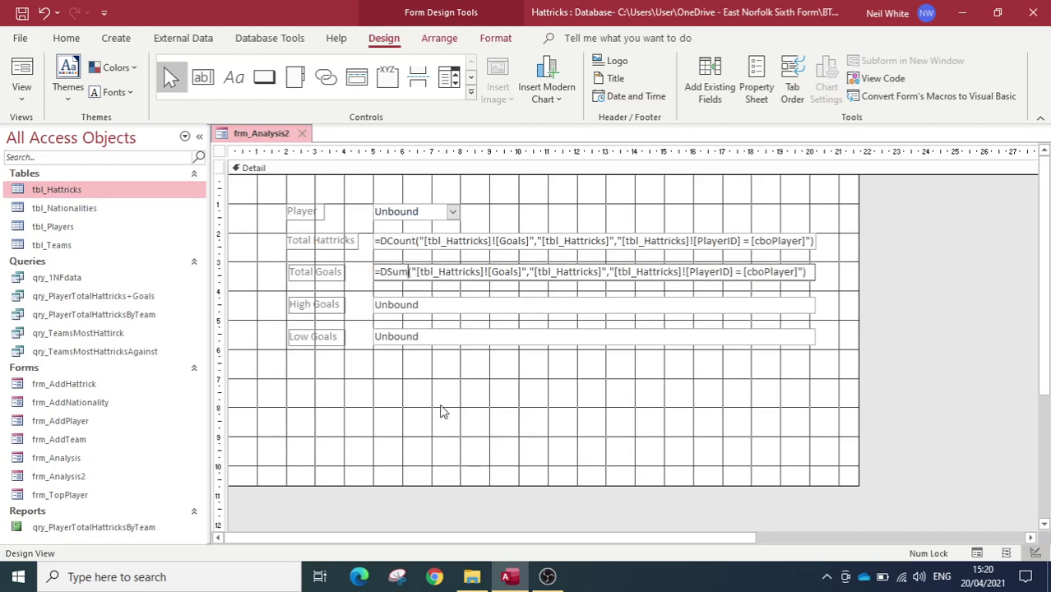
click(443, 412)
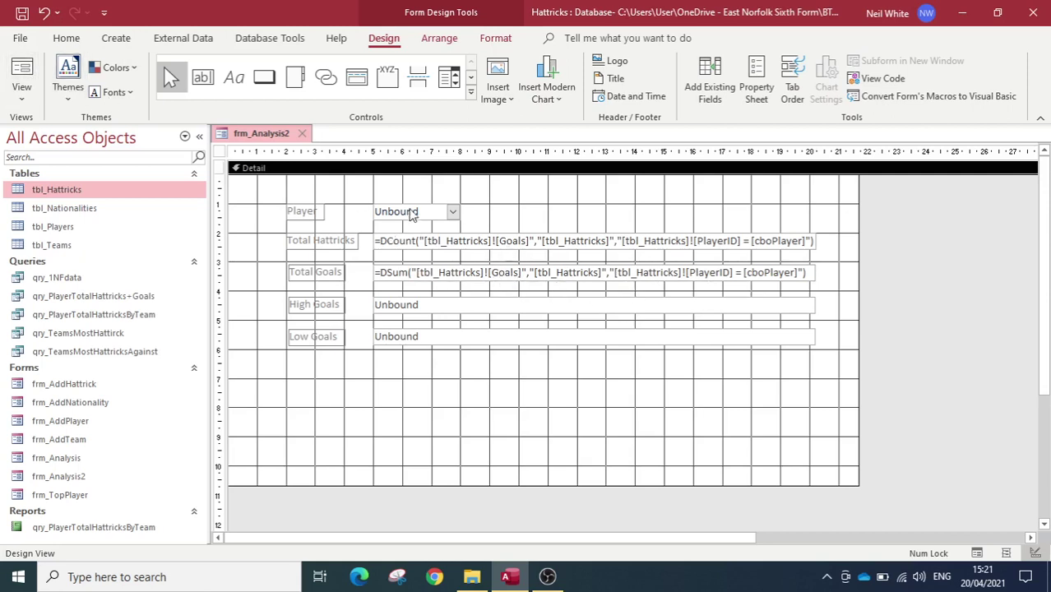
Show the form in Form View and check the Total Goals value against Total Hattricks for the selected player
click(27, 74)
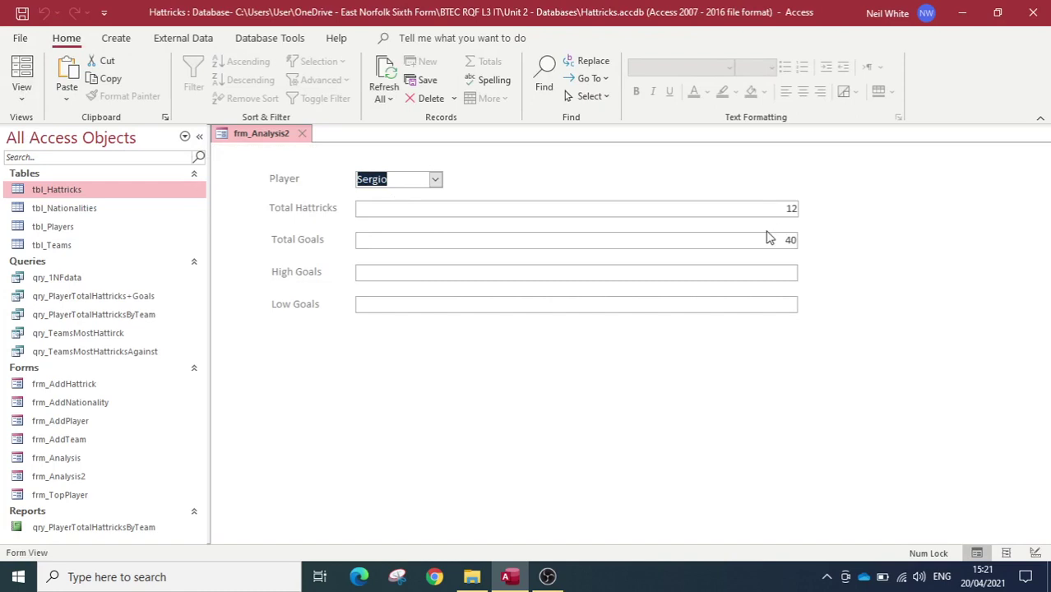
drag(769, 237, 812, 238)
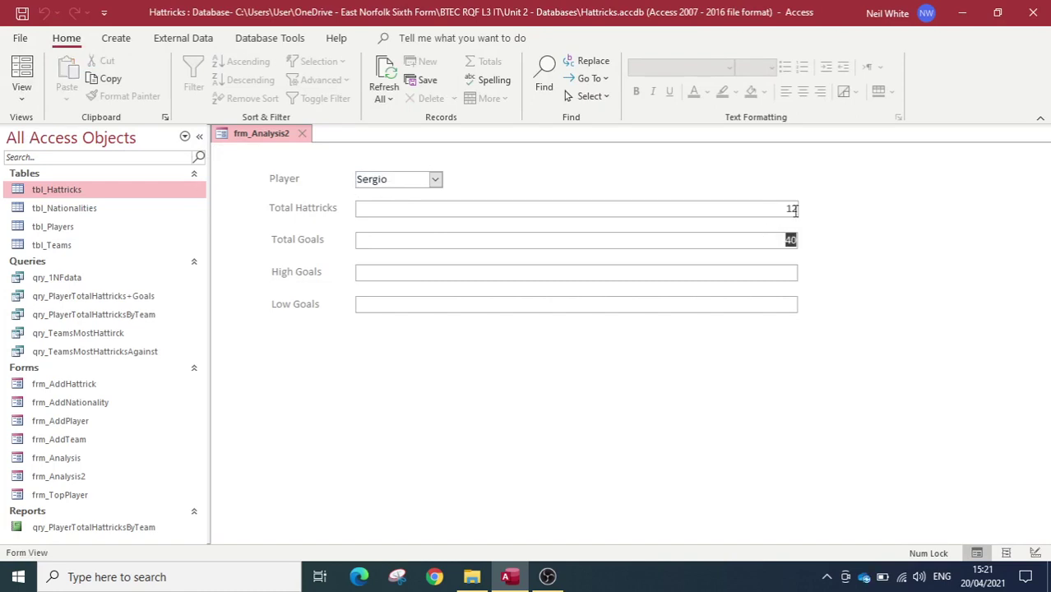
double_click(795, 210)
drag(778, 210, 812, 211)
drag(767, 244, 808, 246)
Back in Design View, paste the copied DCount expression into the High Goals text box and change its function to DMax
click(25, 103)
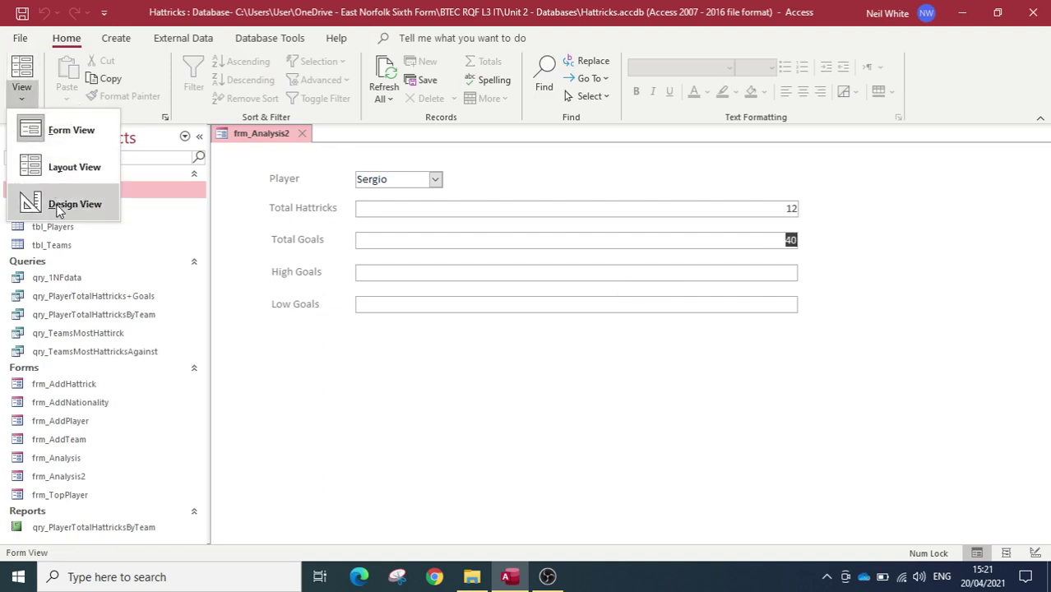
click(25, 209)
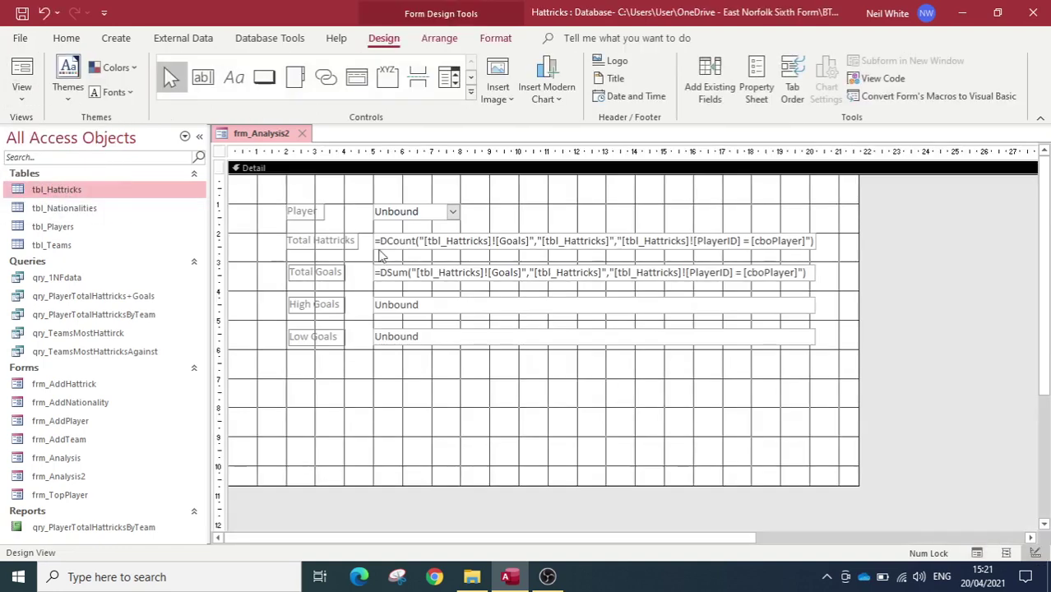
click(419, 305)
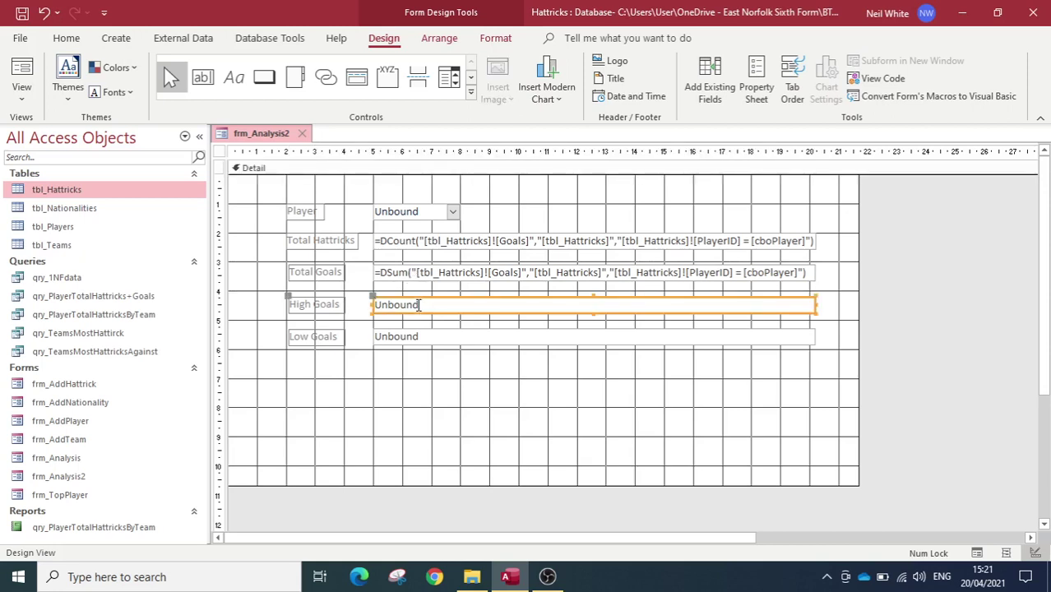
click(418, 306)
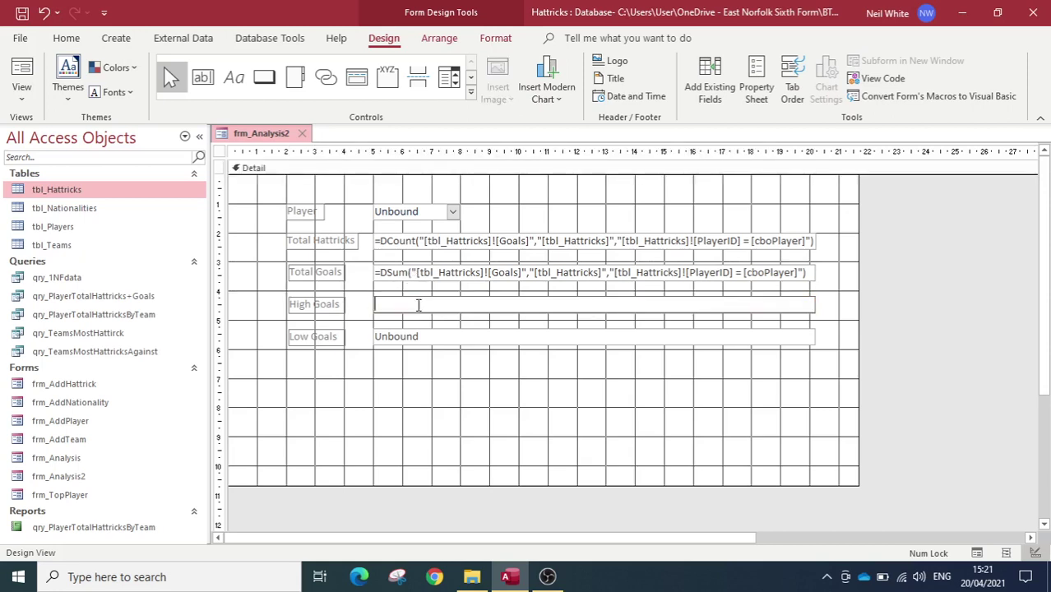
key(ctrl+v)
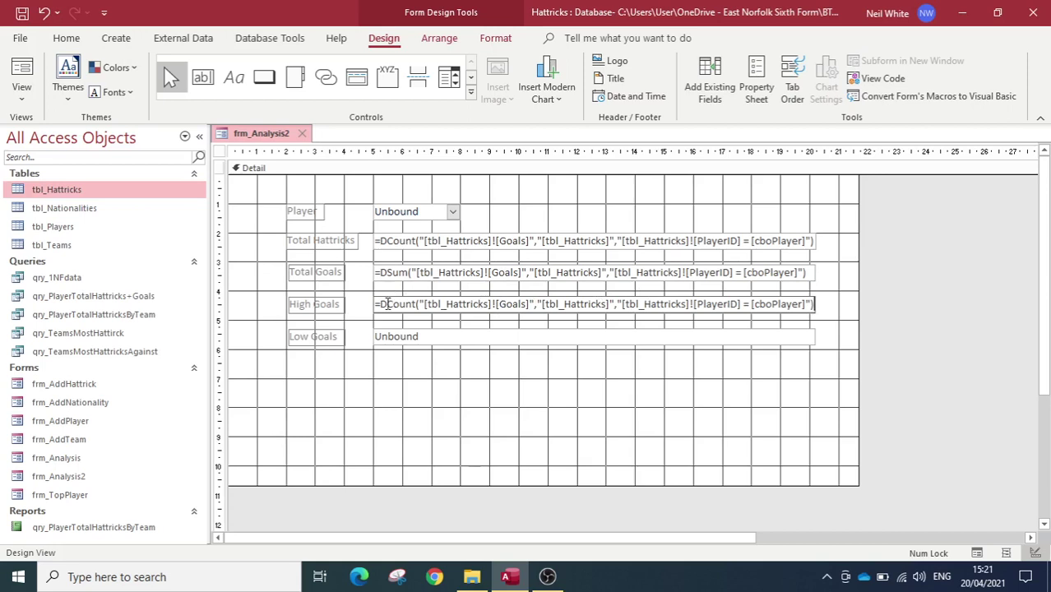
drag(389, 304, 416, 304)
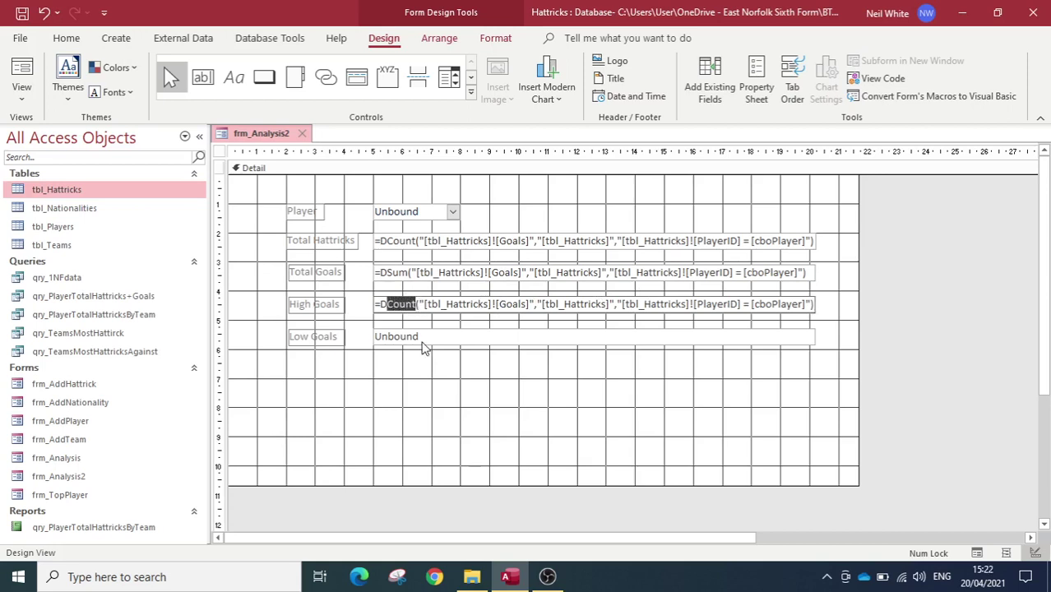
text(Max)
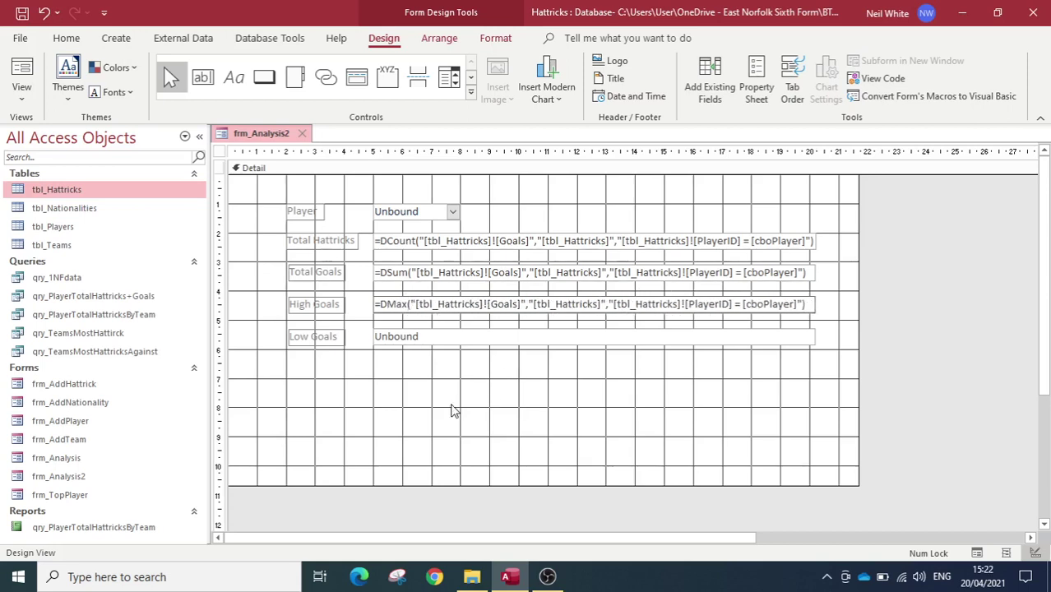
click(450, 410)
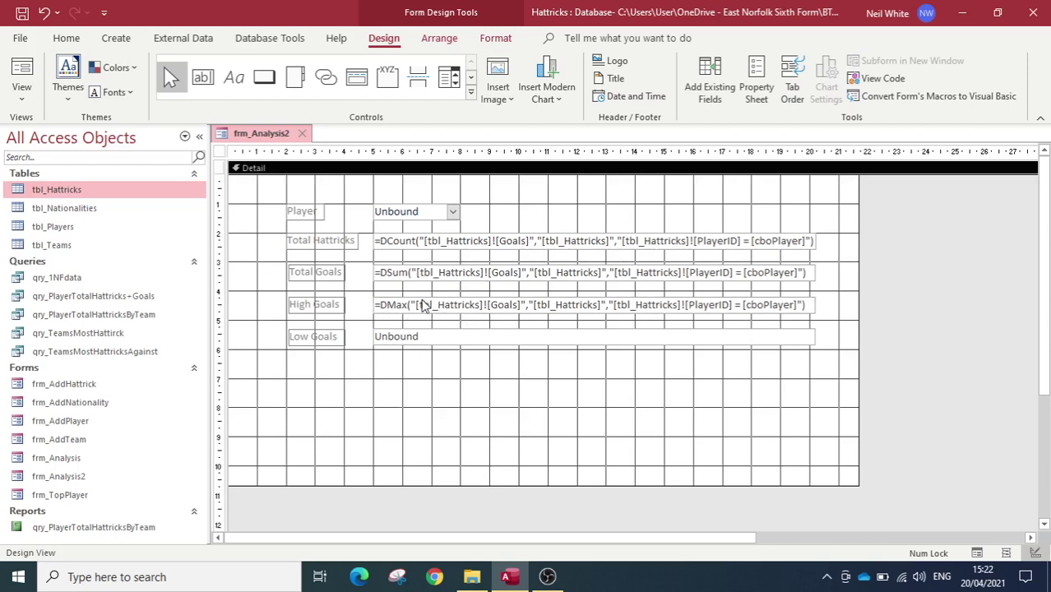
Paste the copied DCount expression into the Low Goals text box, change its function to DMin, and show the form in Form View
click(390, 338)
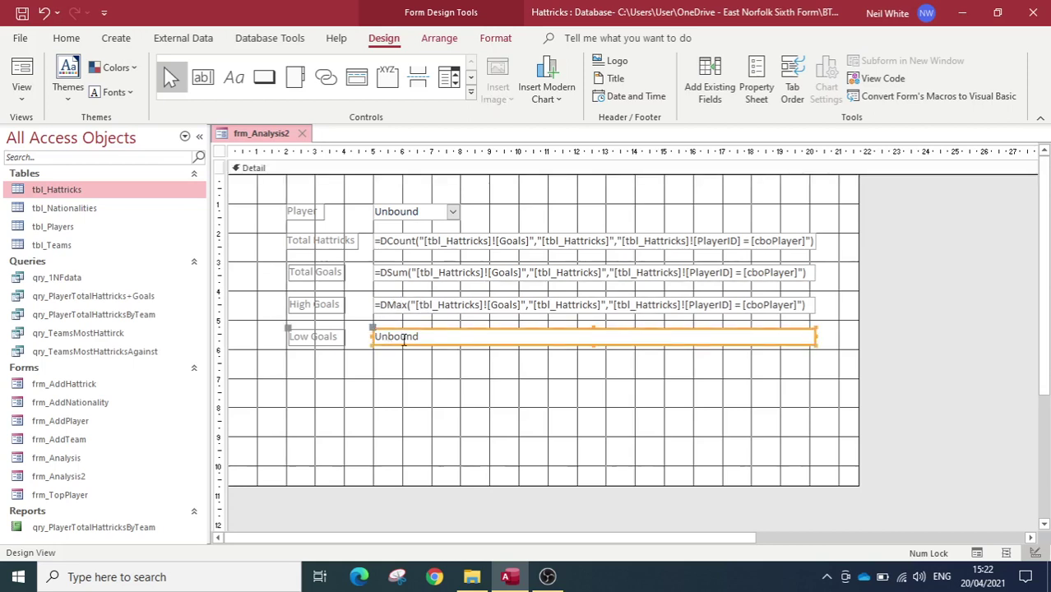
click(403, 338)
text(=DCount("[tbl_Hattricks]![Goals]","[tbl_Hattricks]","[tbl_Hattricks]![PlayerID] = [cboPlayer]"))
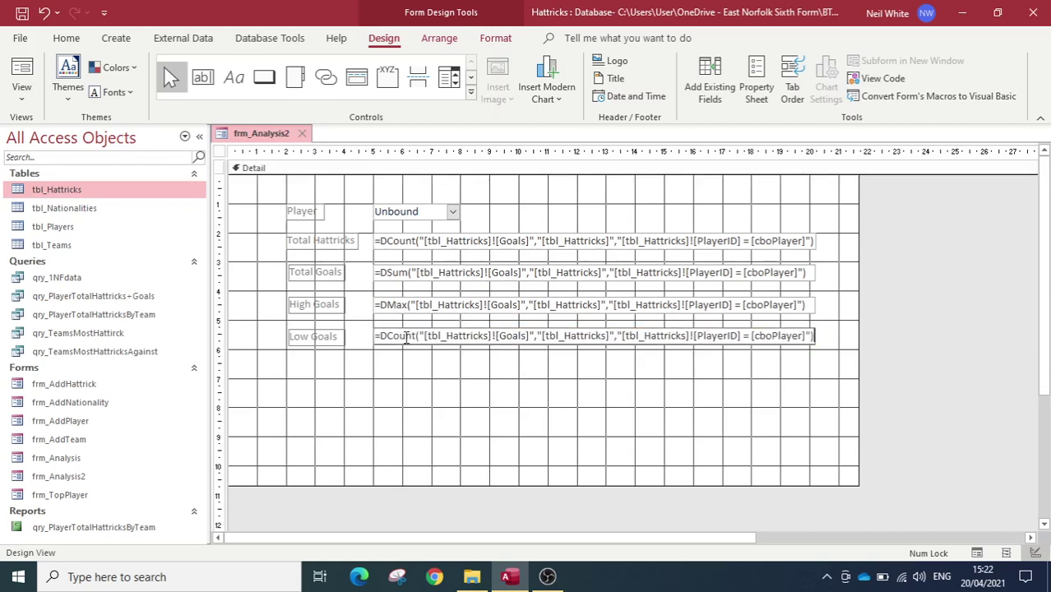
drag(390, 339, 413, 337)
text(Min)
click(416, 376)
click(423, 374)
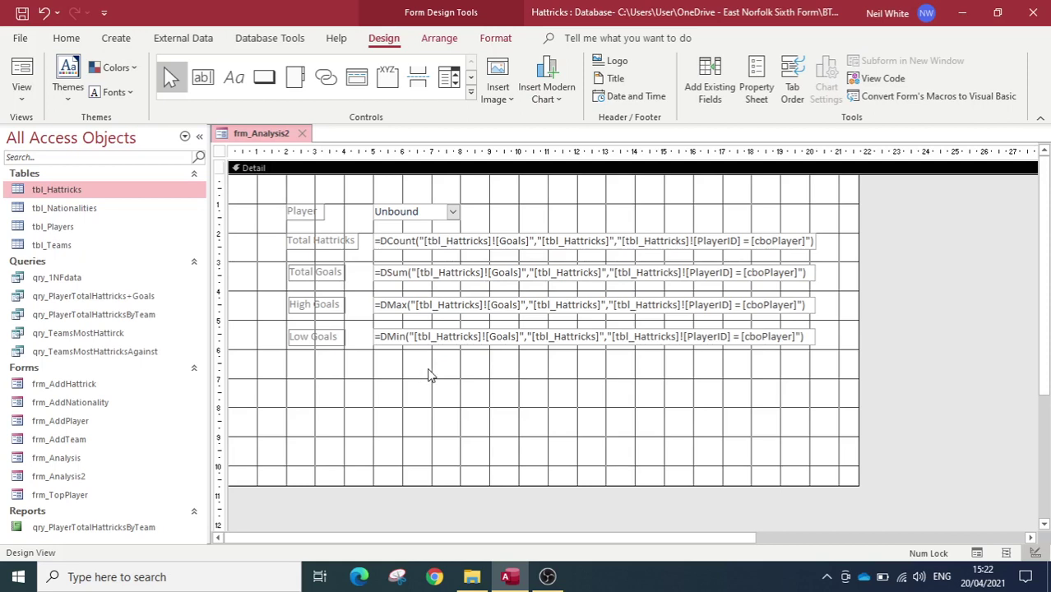
click(22, 76)
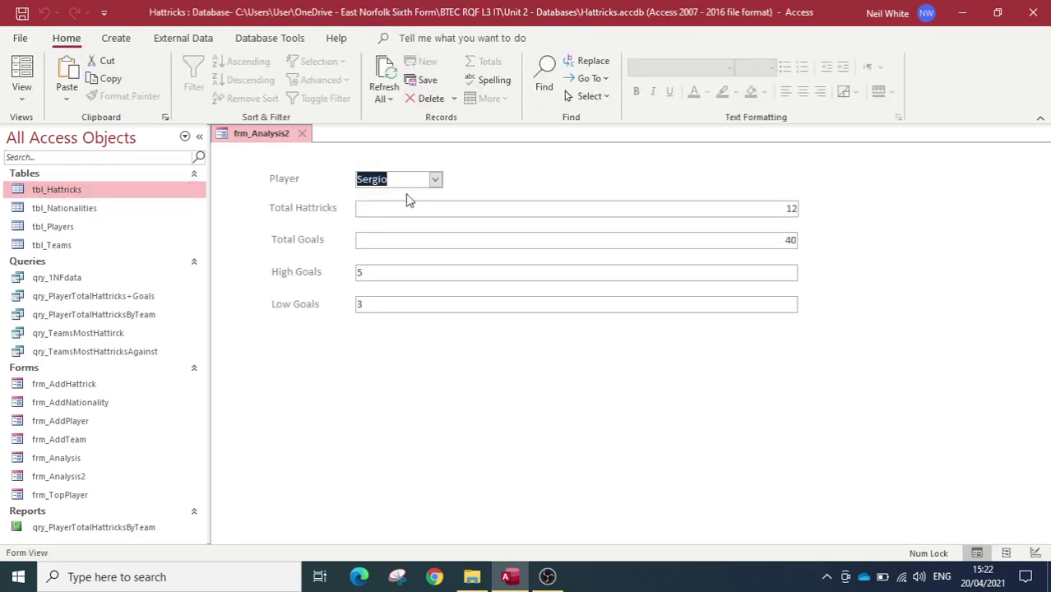
Check the High Goals, Low Goals and Total Goals values for the selected player Sergio Agüero
click(359, 272)
drag(352, 275, 364, 283)
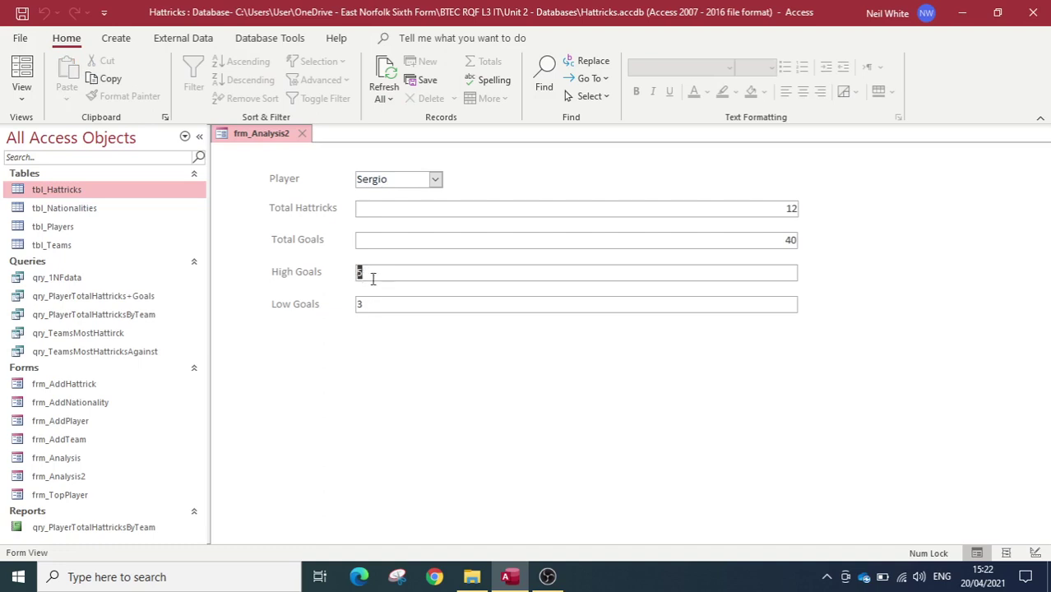
drag(366, 304, 353, 306)
drag(785, 241, 787, 247)
Choose Chris Armstrong as the player and check his Total Goals and High Goals values
click(435, 179)
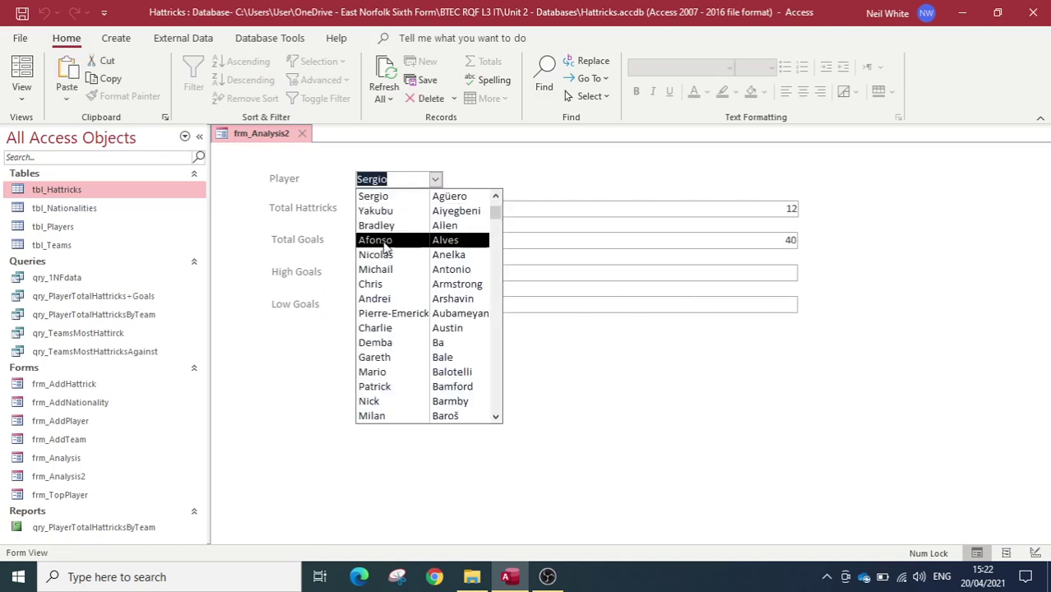
click(380, 286)
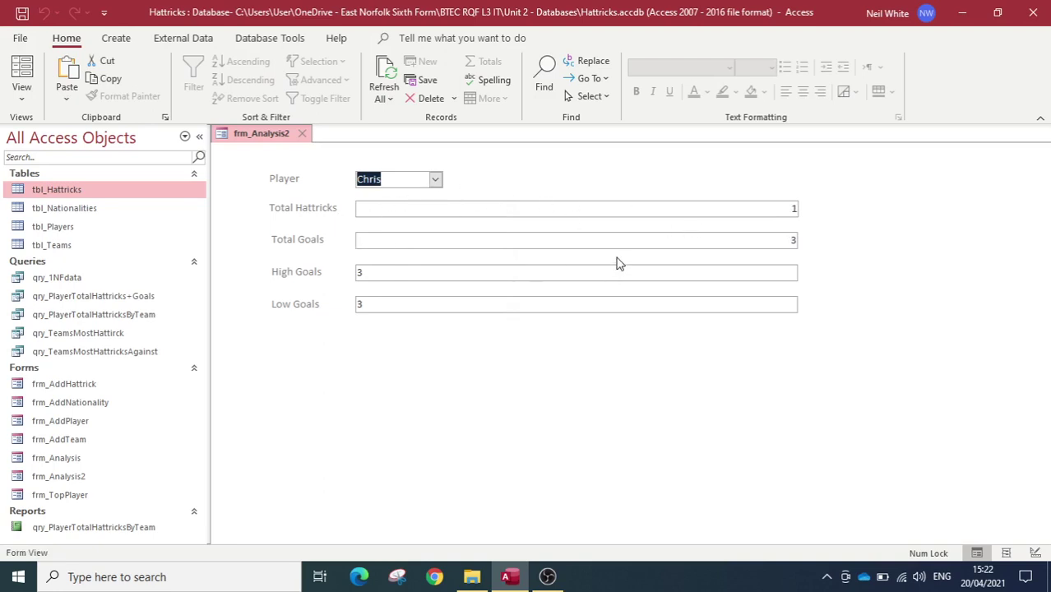
click(768, 244)
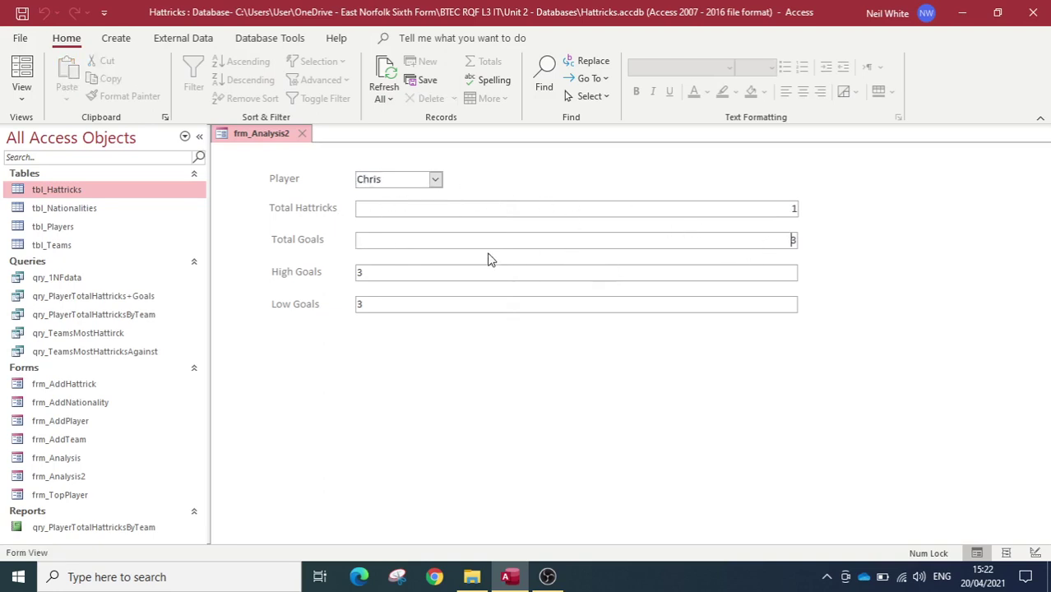
click(423, 270)
Choose Samuel, listed just after Efan Ekoku, as the player to test the calculated fields
click(435, 179)
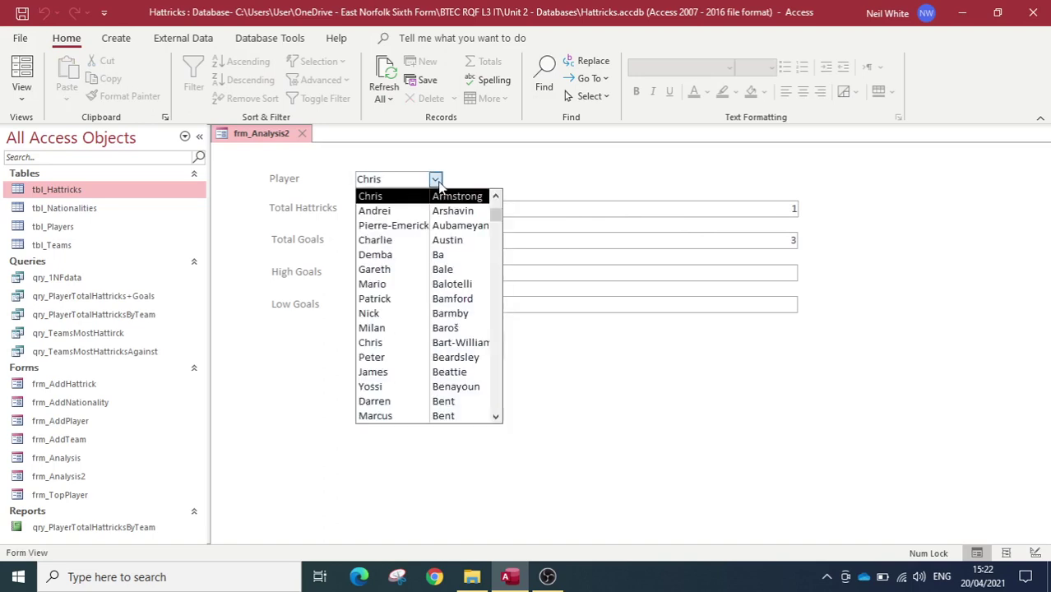
scroll(416, 378, down, 3)
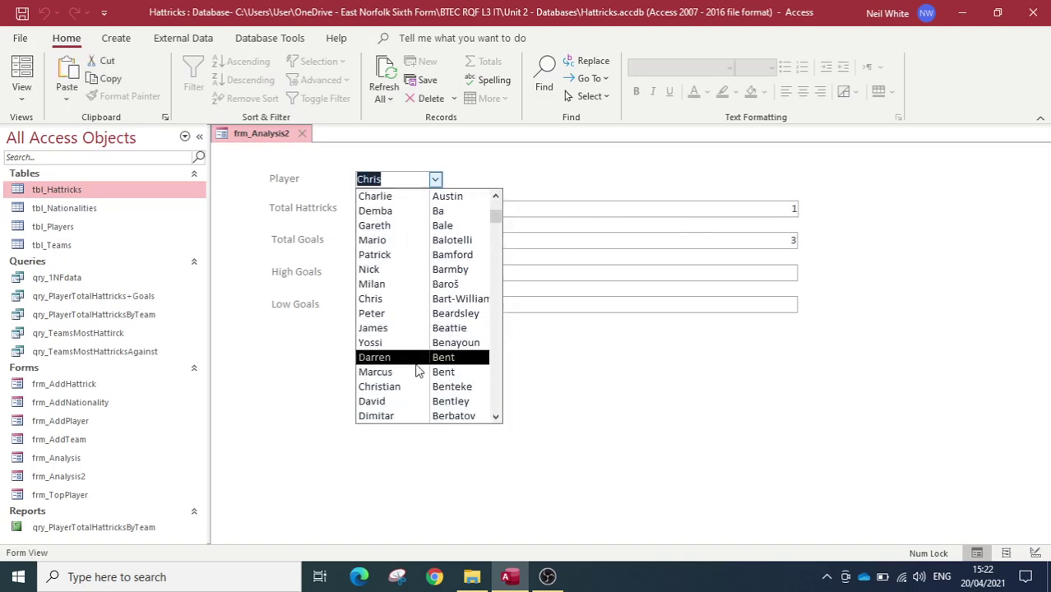
scroll(424, 391, down, 5)
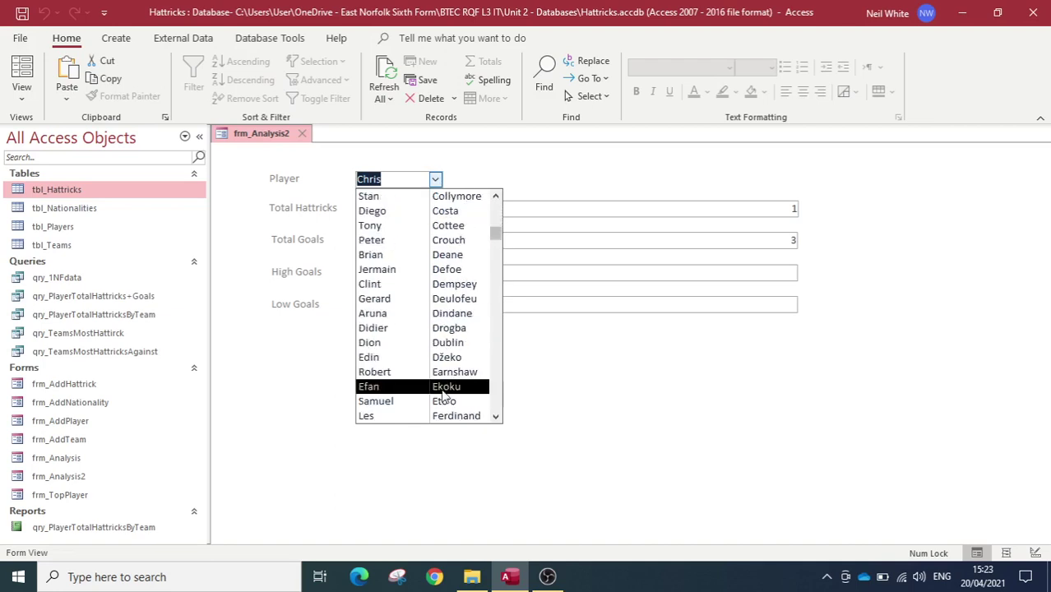
click(431, 403)
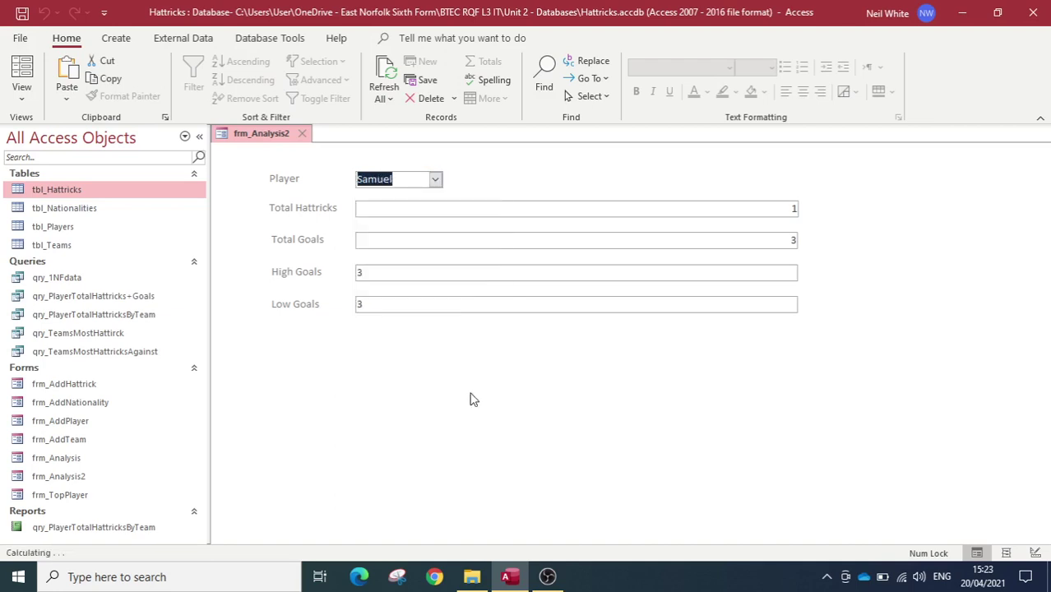
Choose Jürgen as the player and check the Total Goals value against the other calculated fields
click(435, 179)
scroll(391, 366, down, 5)
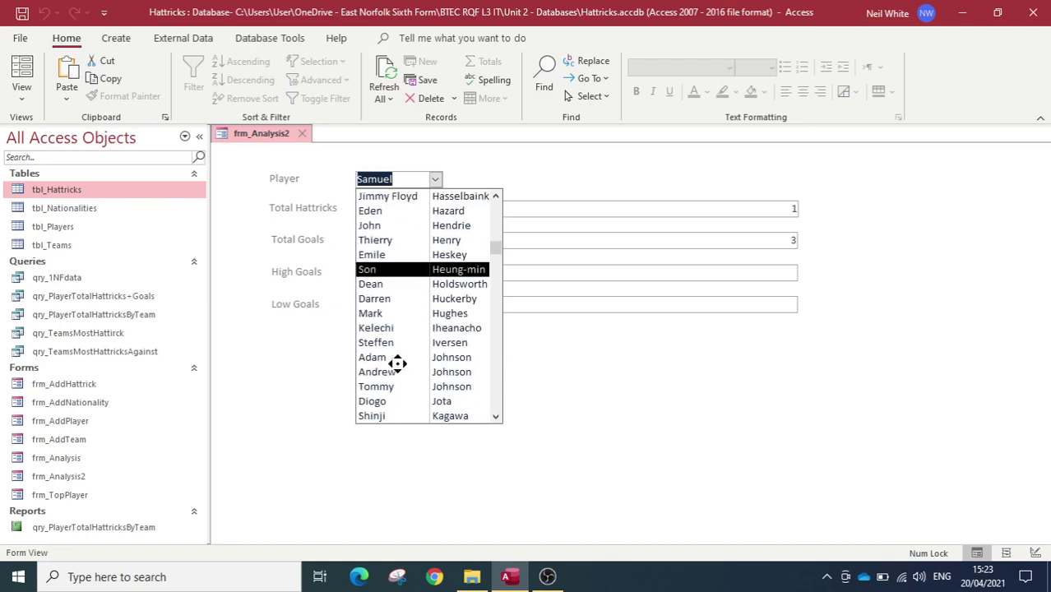
scroll(401, 383, down, 4)
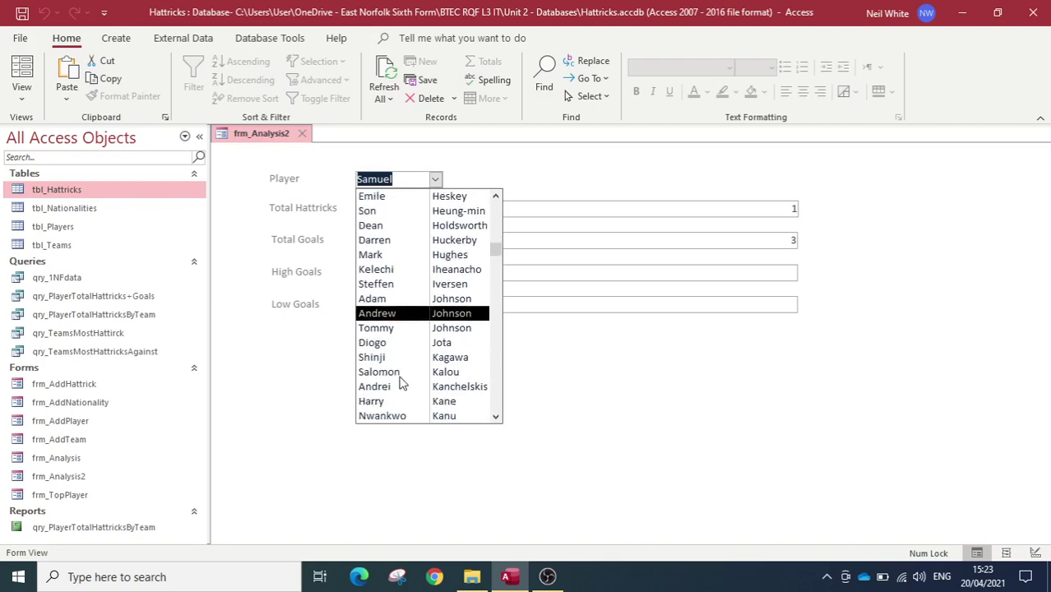
click(434, 360)
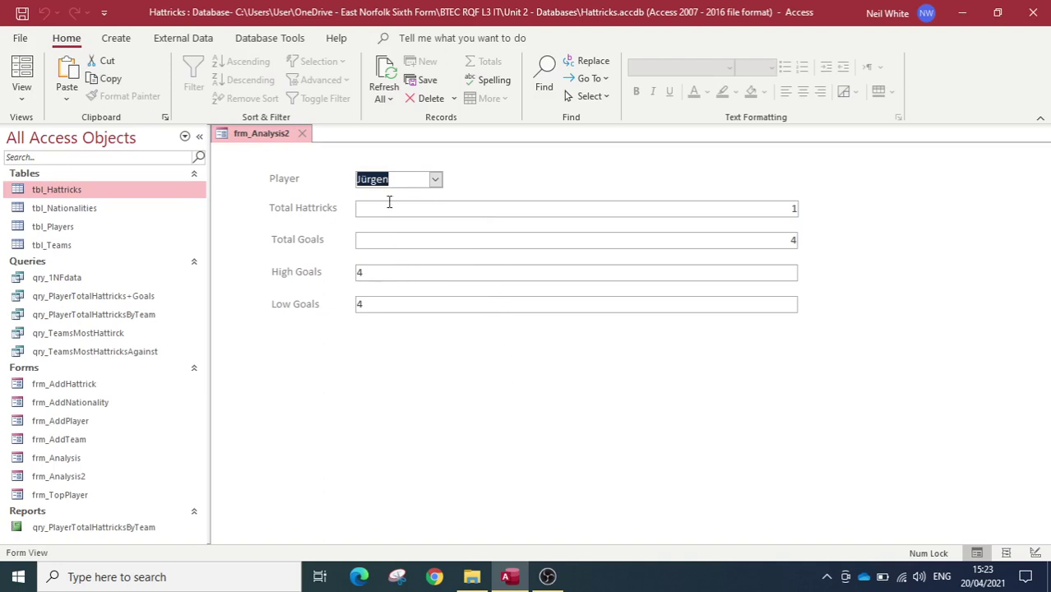
double_click(792, 239)
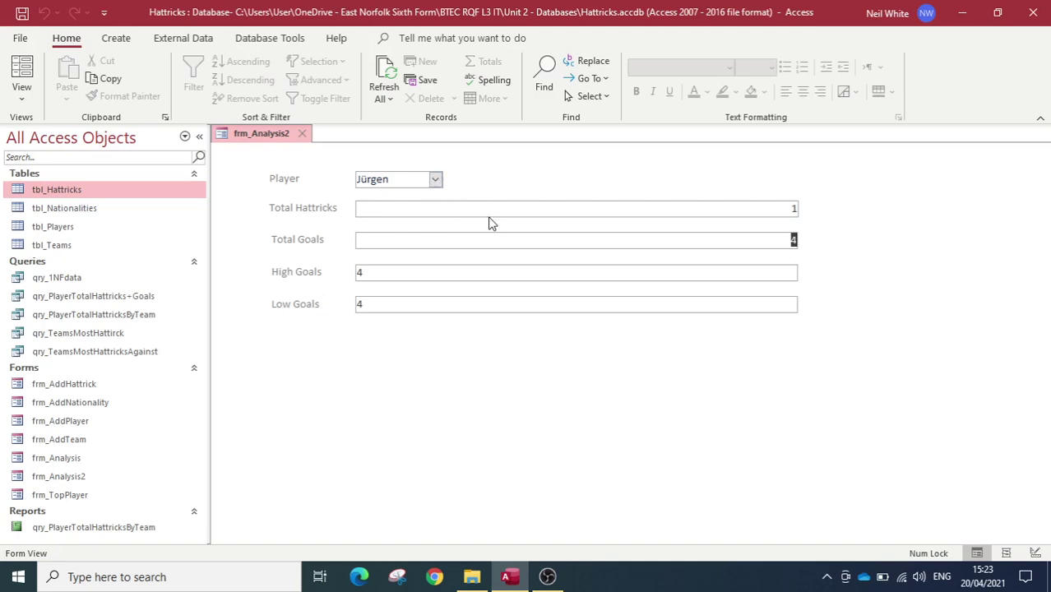
Show the form in Design View and review the DMax expression in the High Goals text box
click(21, 95)
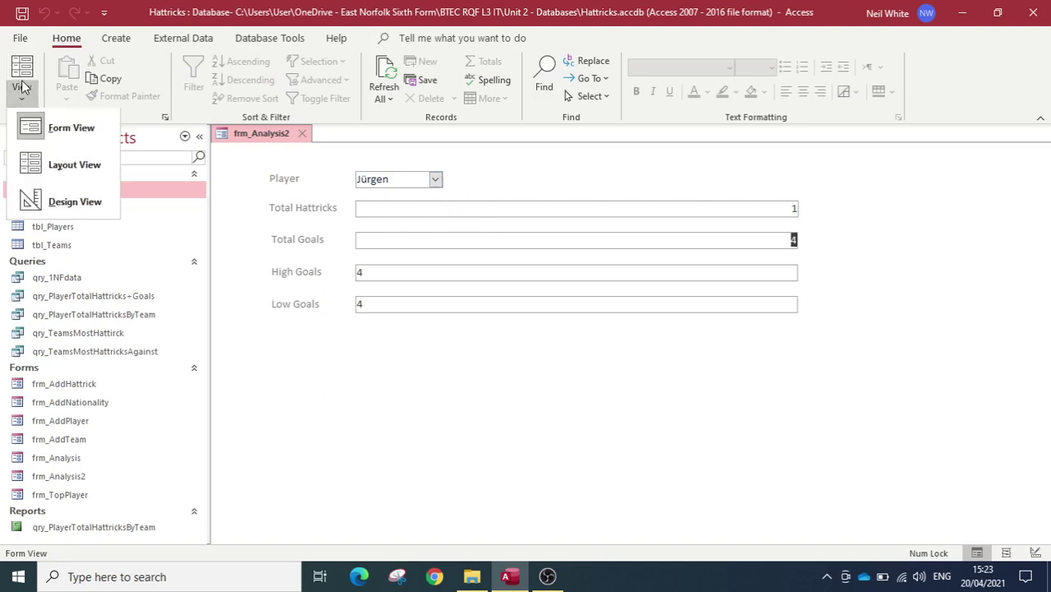
click(54, 203)
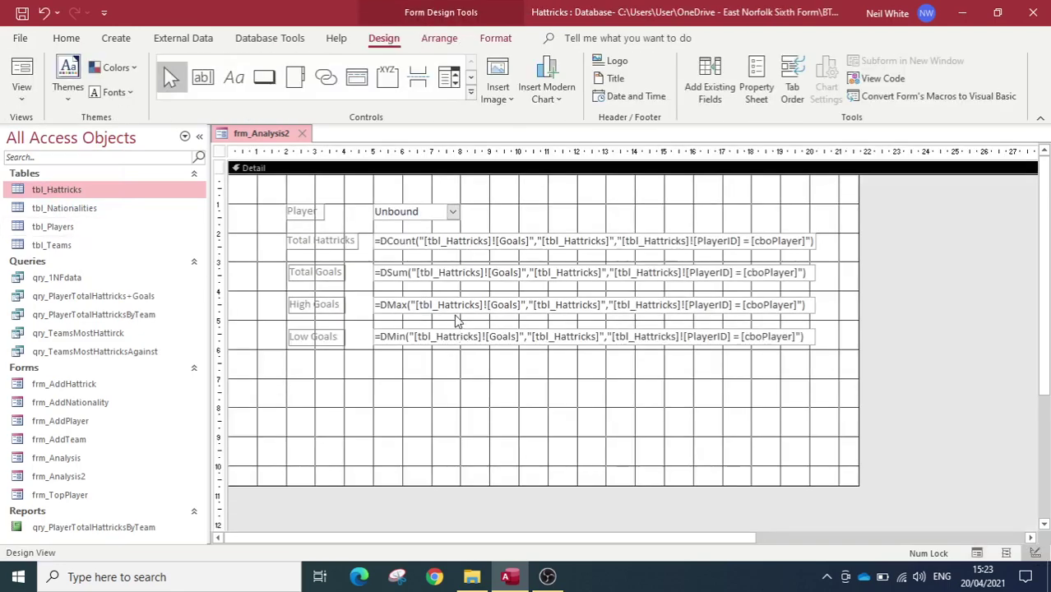
click(438, 305)
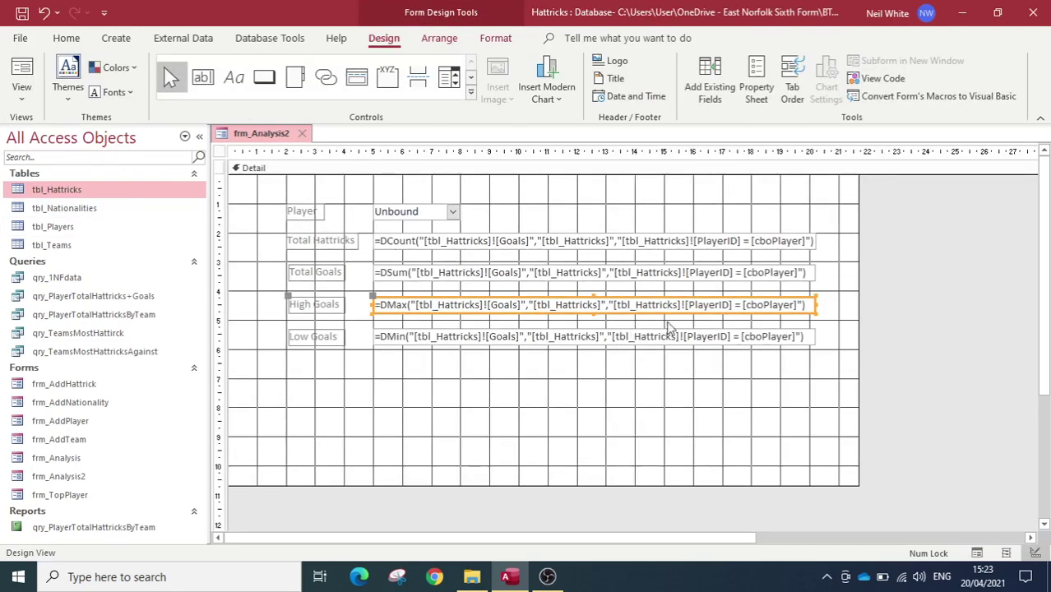
click(275, 390)
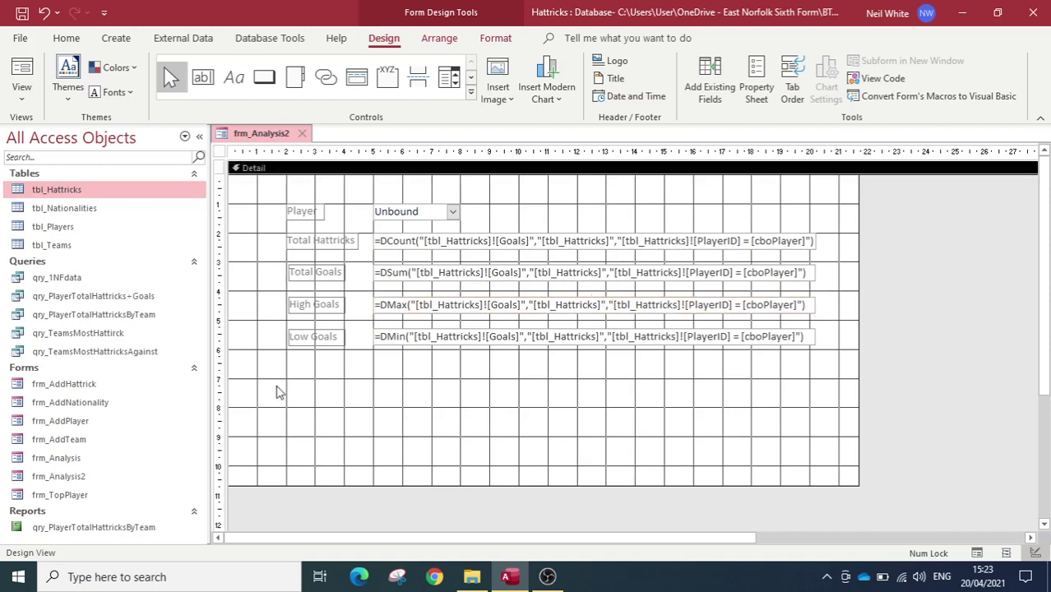